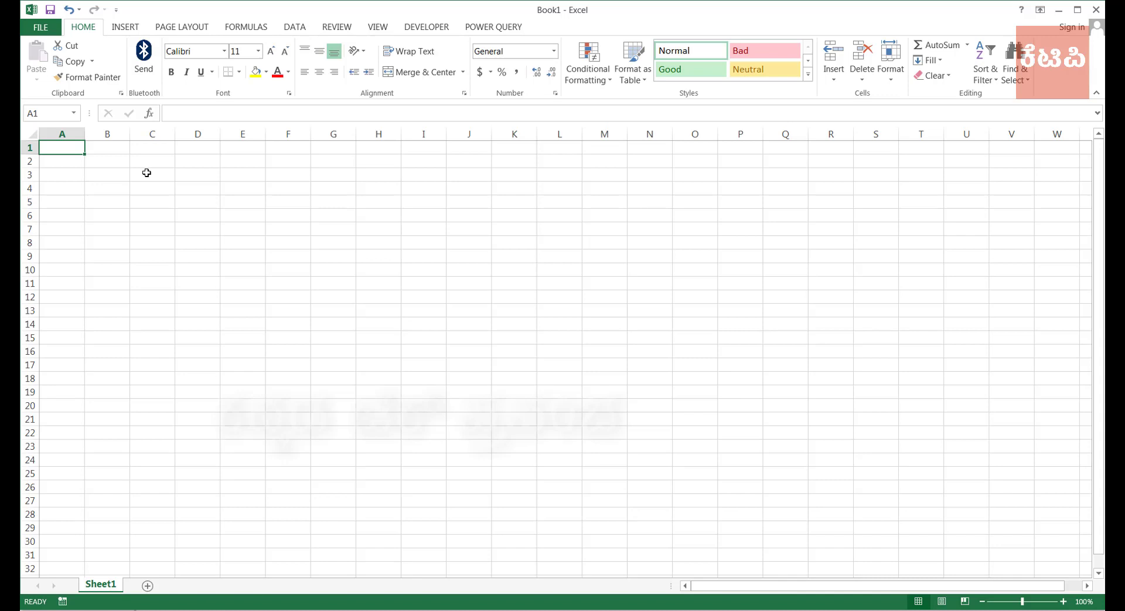
click(194, 215)
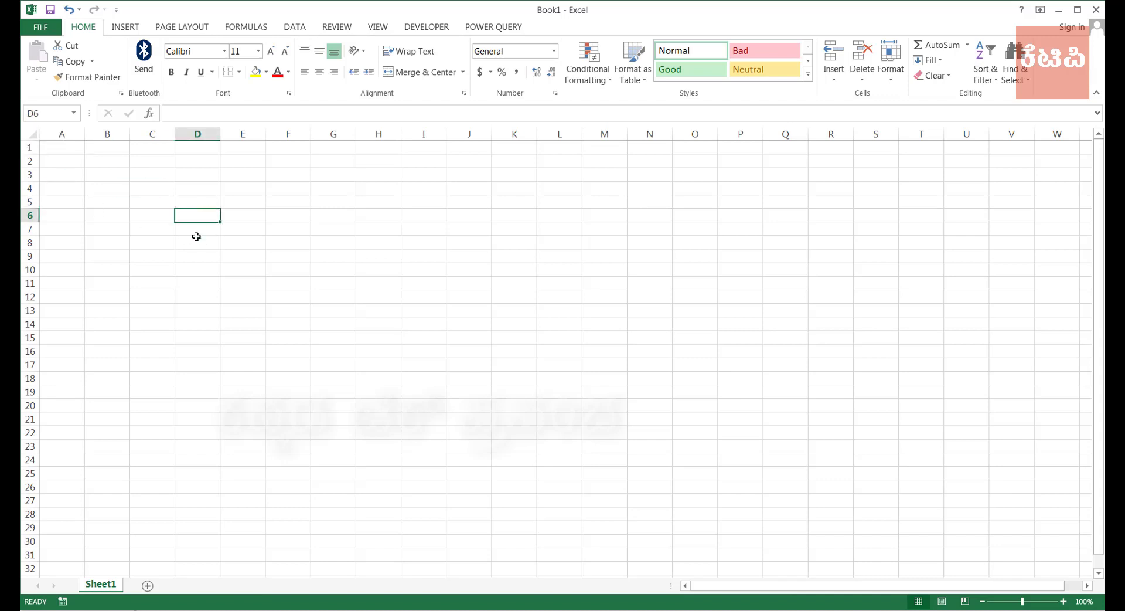
click(196, 238)
click(195, 226)
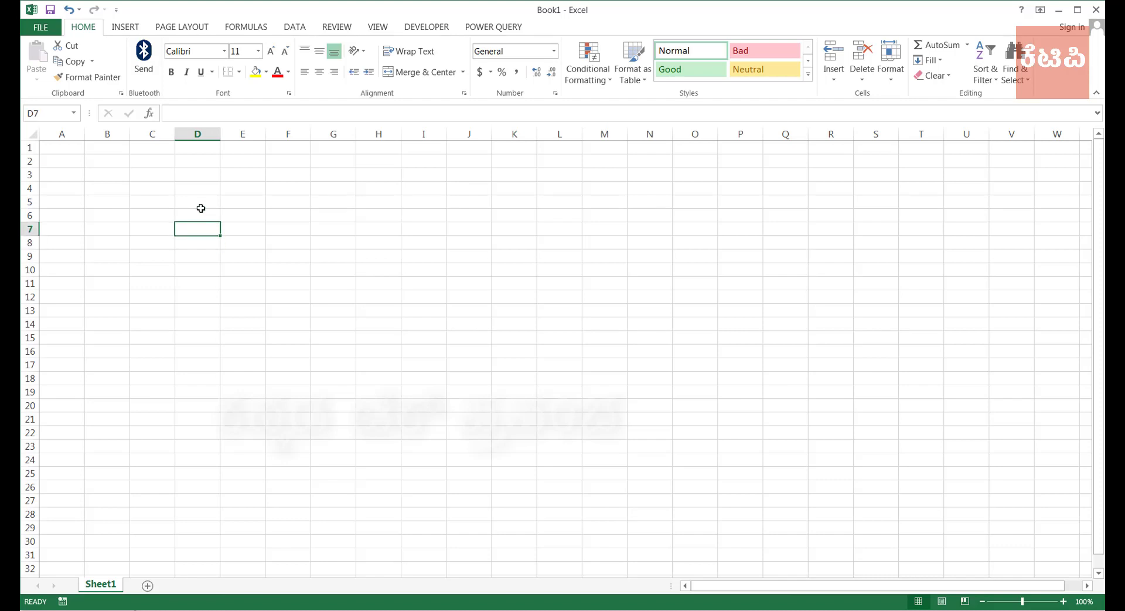
click(200, 213)
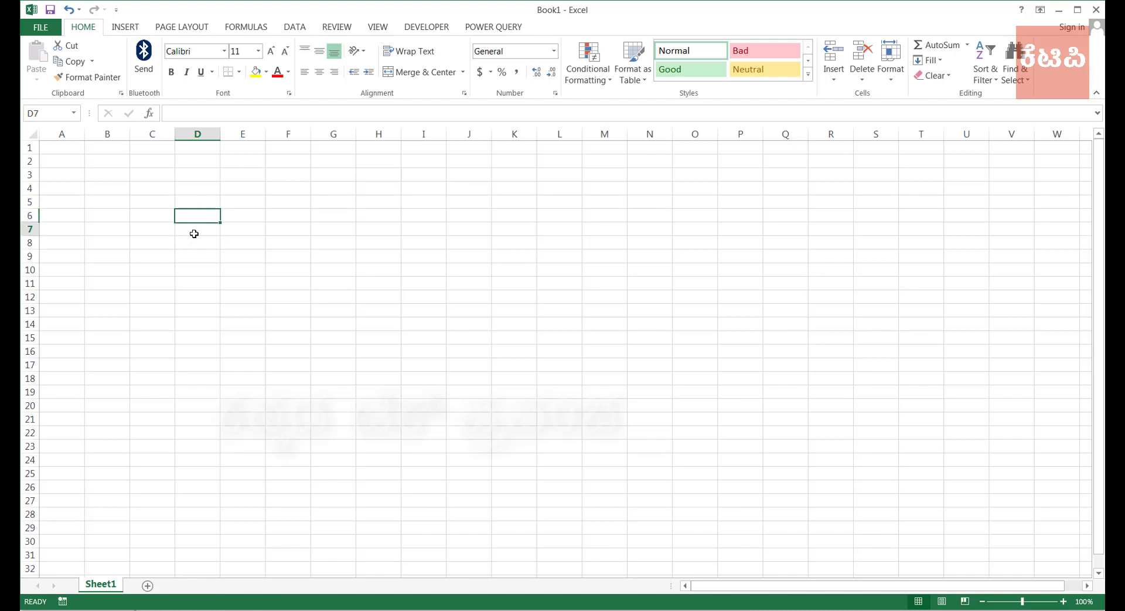
- Enter the sample text ;dsfkgs; in cell D6
click(196, 215)
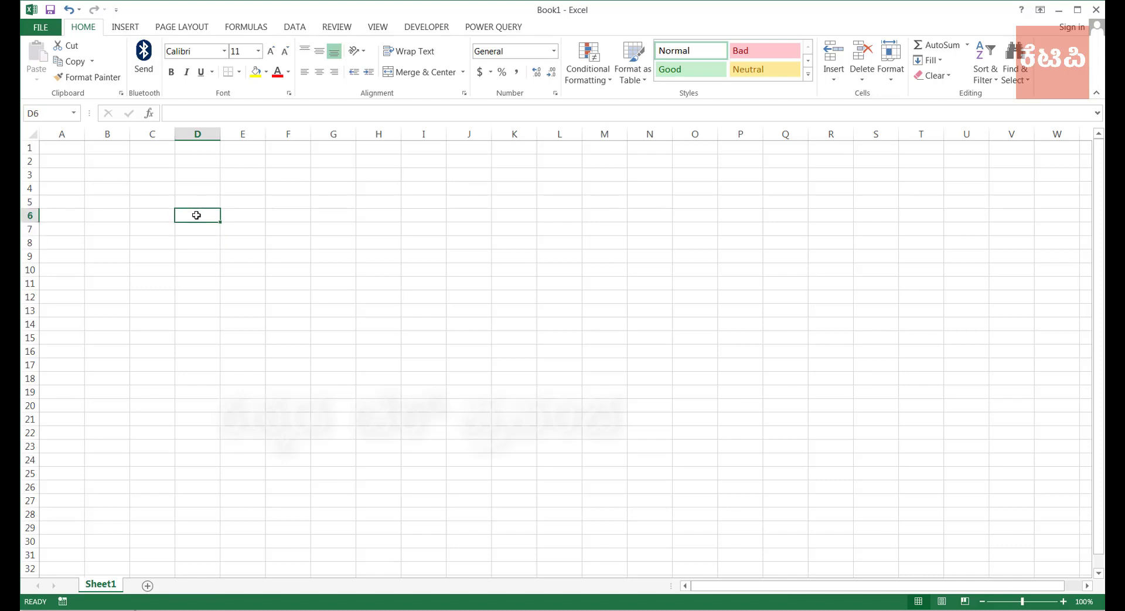
text(;dsfkgs;)
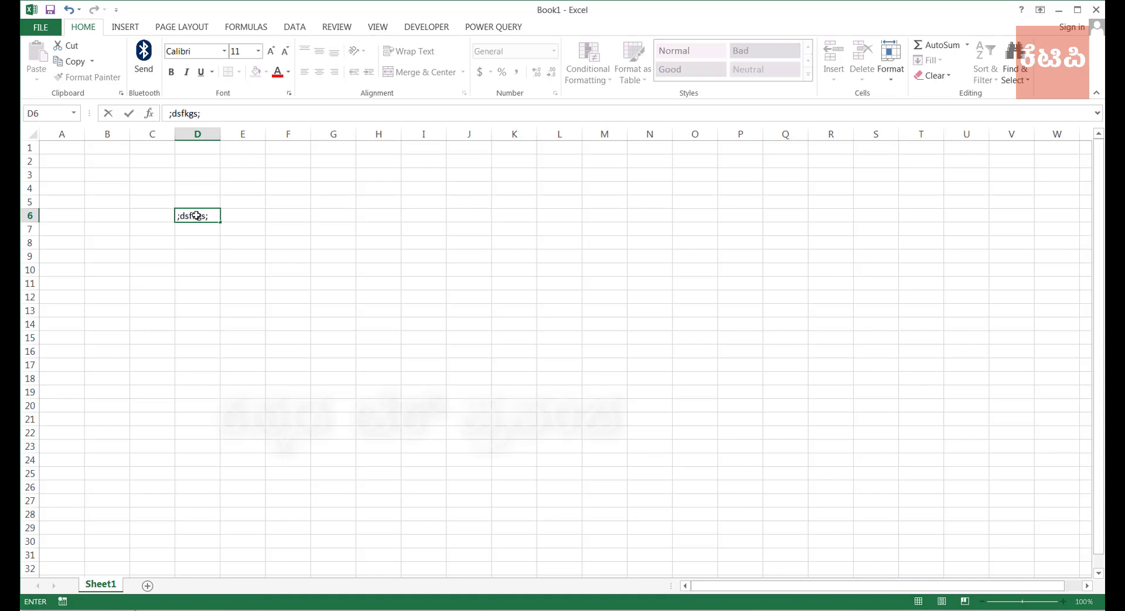
key(Return)
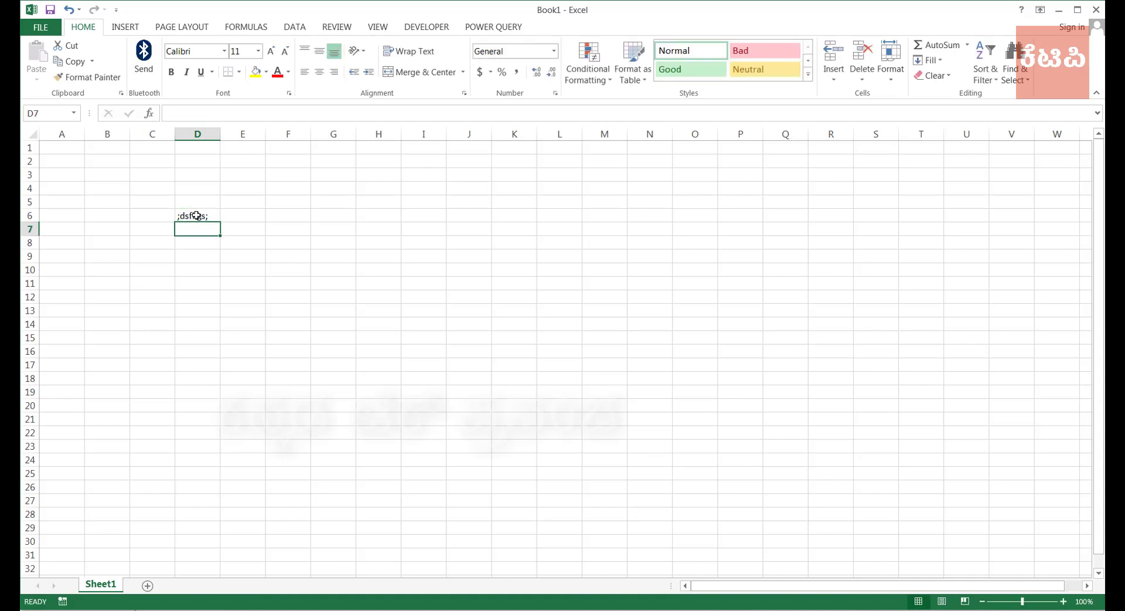
- Replace the contents of cell D6 with the long sample text asdfadjflasjdlfjasldjalsdjflsdjlfajsd
click(197, 215)
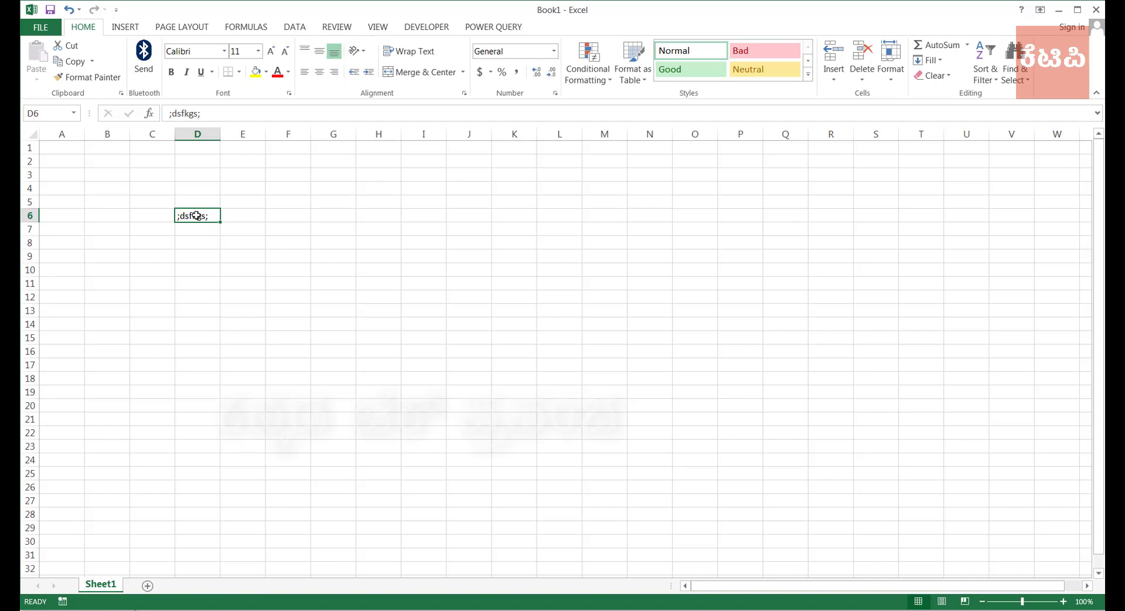
key(Delete)
text(asdfa)
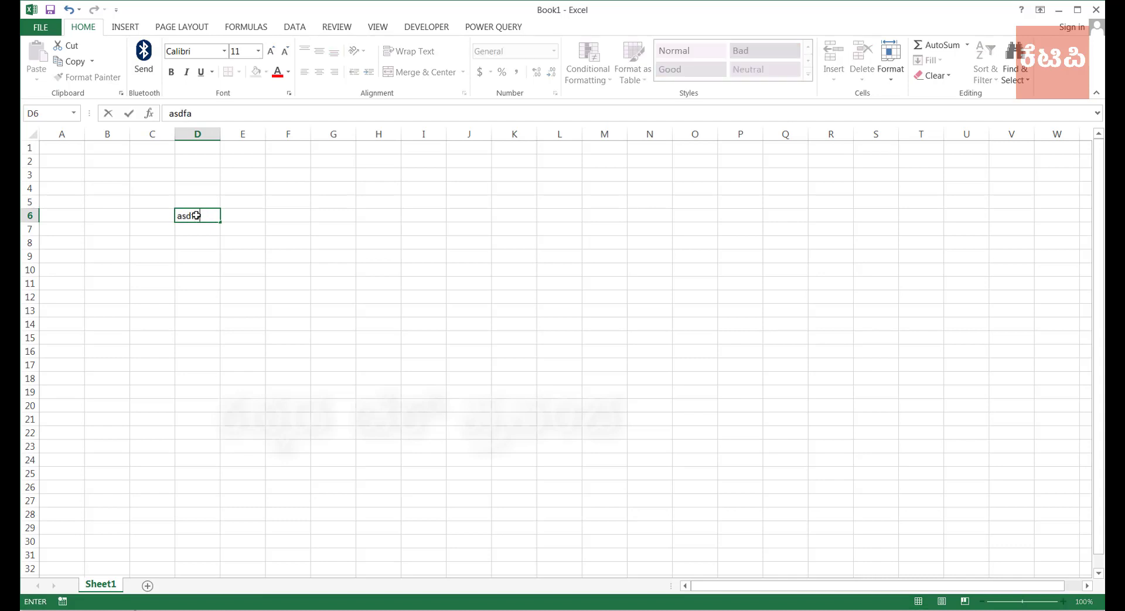
text(djflasjdlfjasldjalsdjflsdjlfajsd)
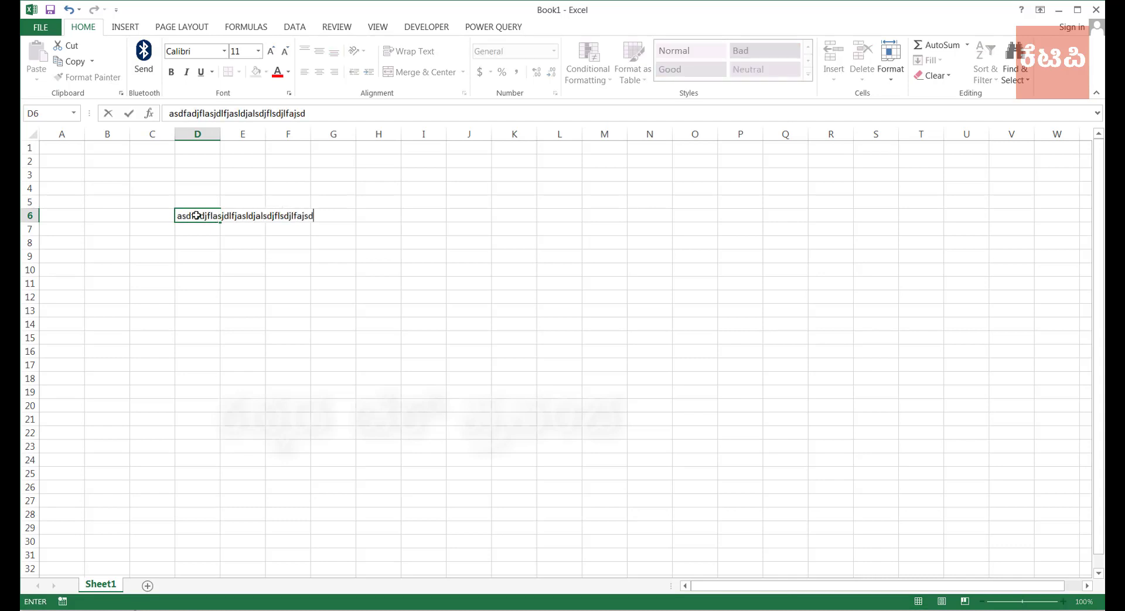
key(Return)
- Enter the sample text sadjflajsdlfas in cell E6, beside the long text
click(197, 215)
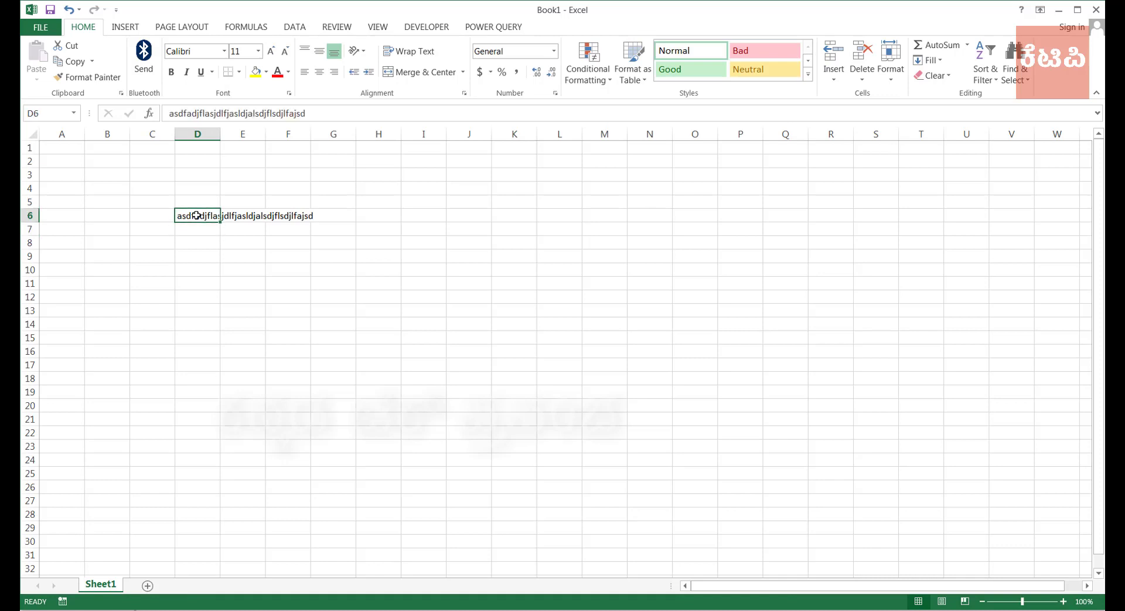
key(Right)
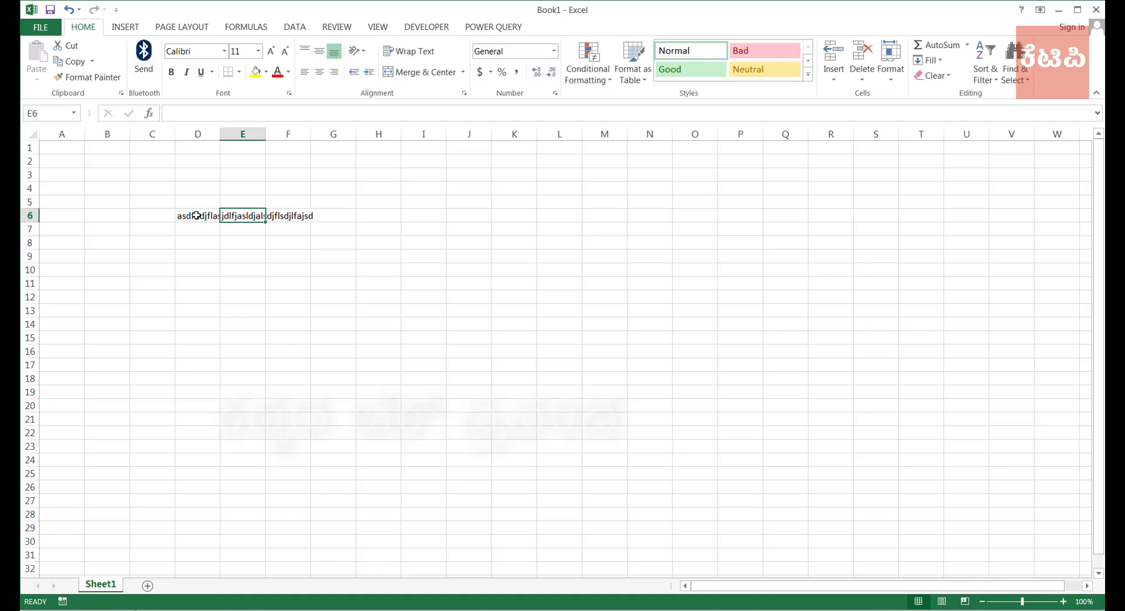
text(sadjflajsdlfas)
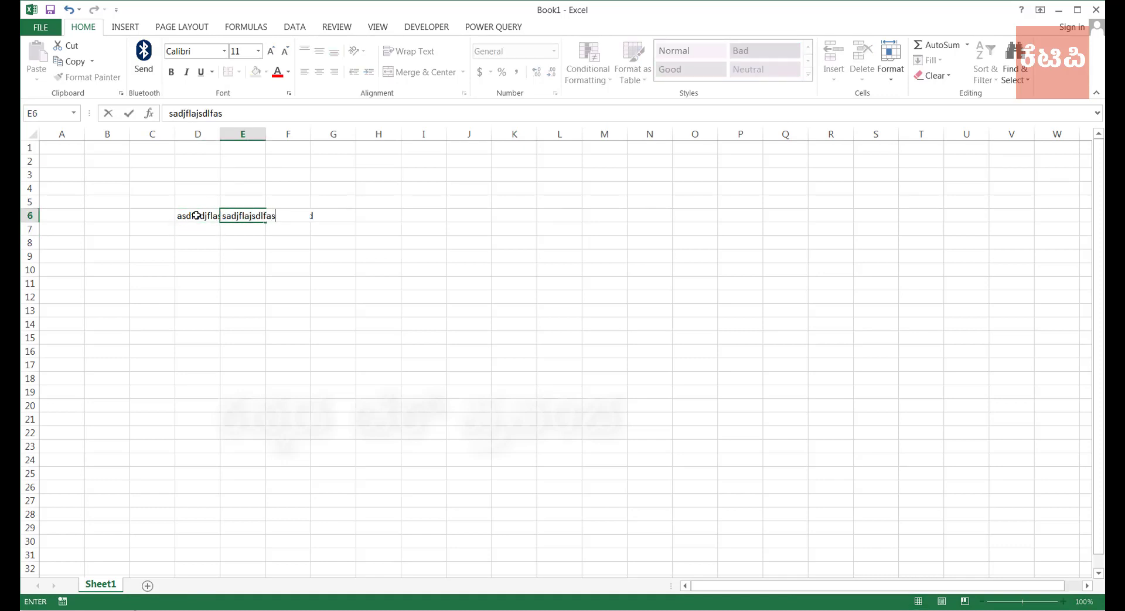
key(Return)
- Turn on Wrap Text for the long text in cell D6 and for cell E6
key(Up)
key(Left)
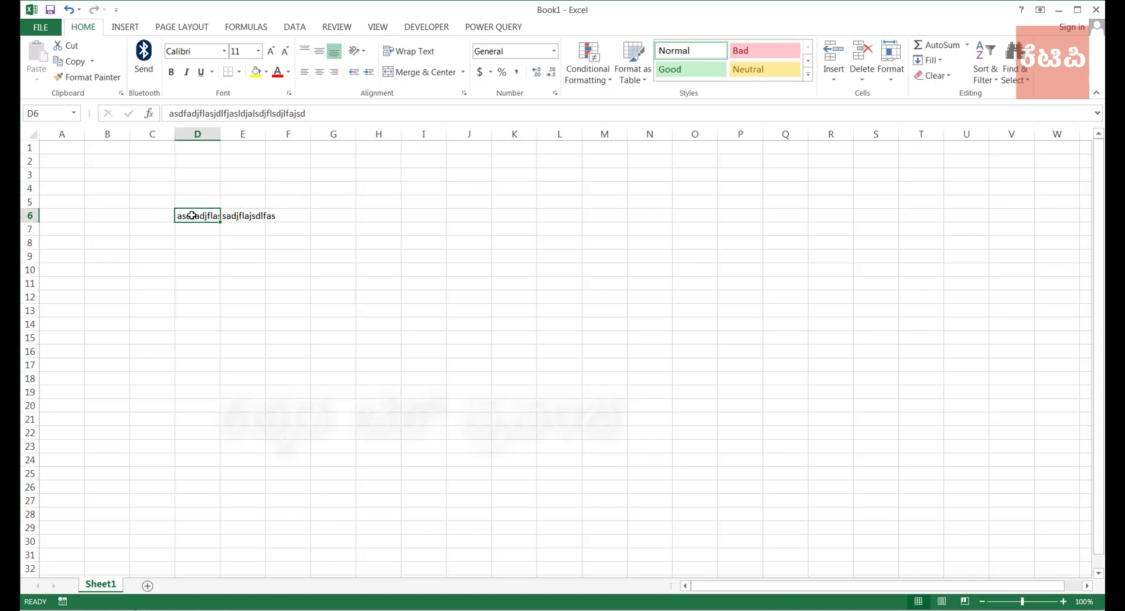
click(409, 52)
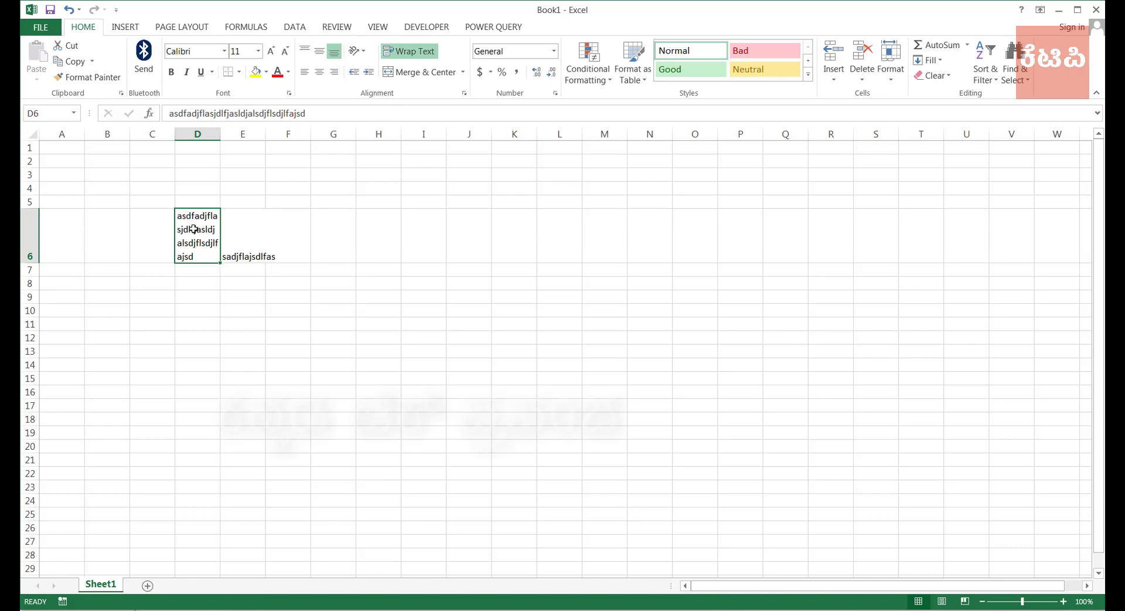
click(256, 230)
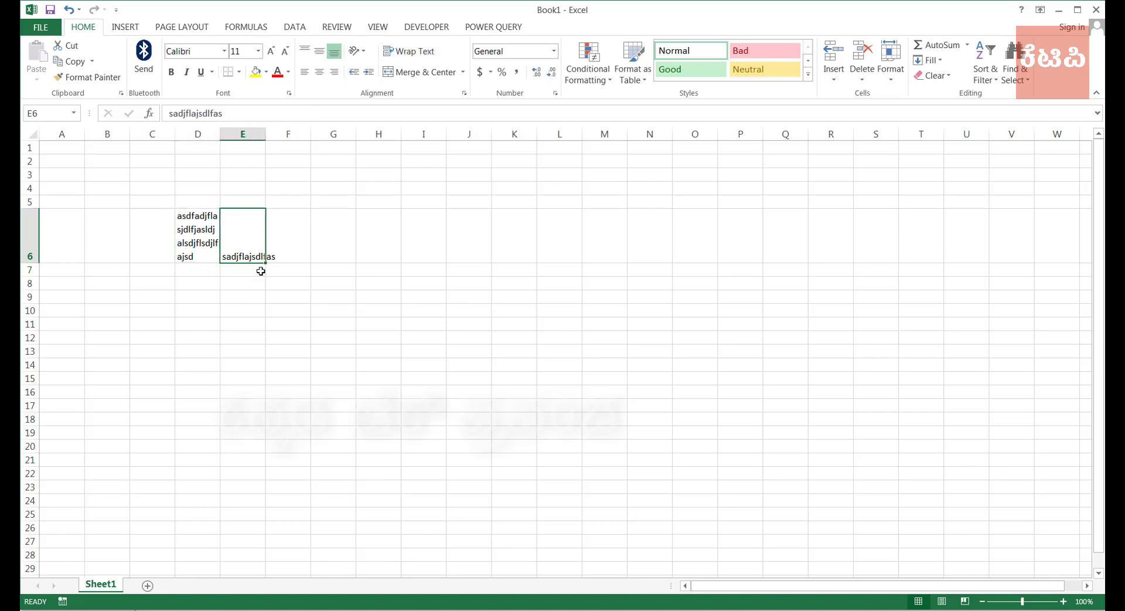
click(409, 58)
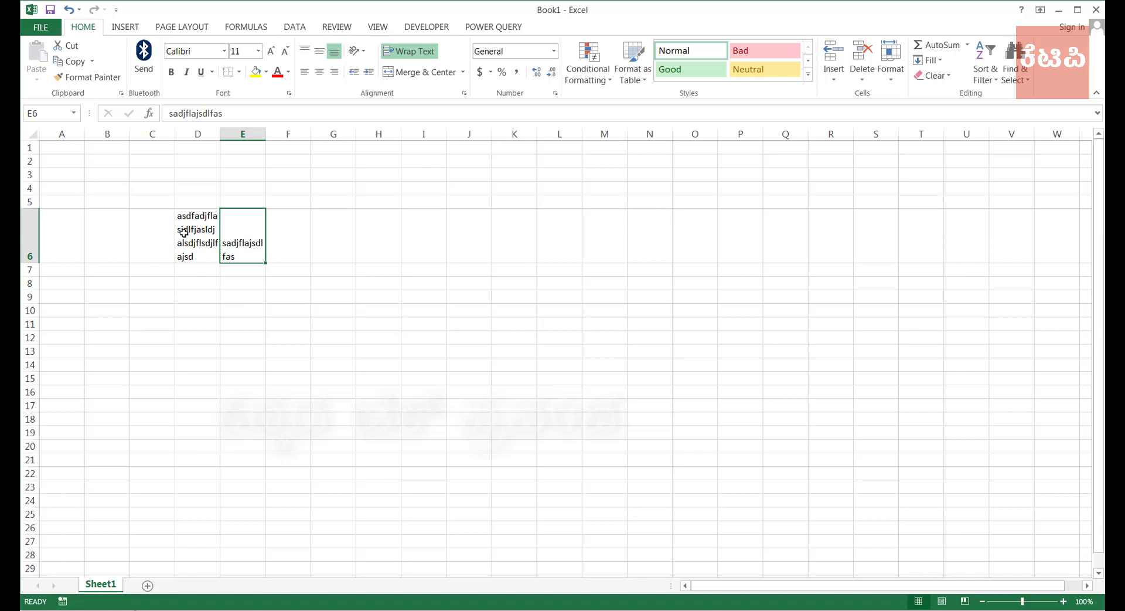
- Widen columns D and E together to about two and a half times their width
drag(185, 232, 238, 230)
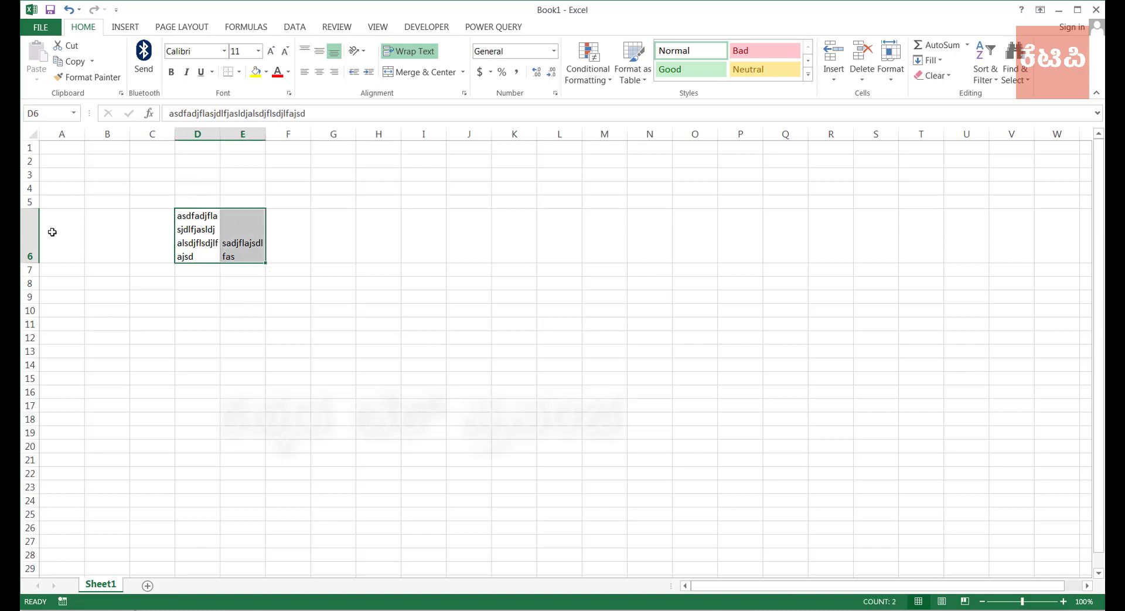
click(199, 131)
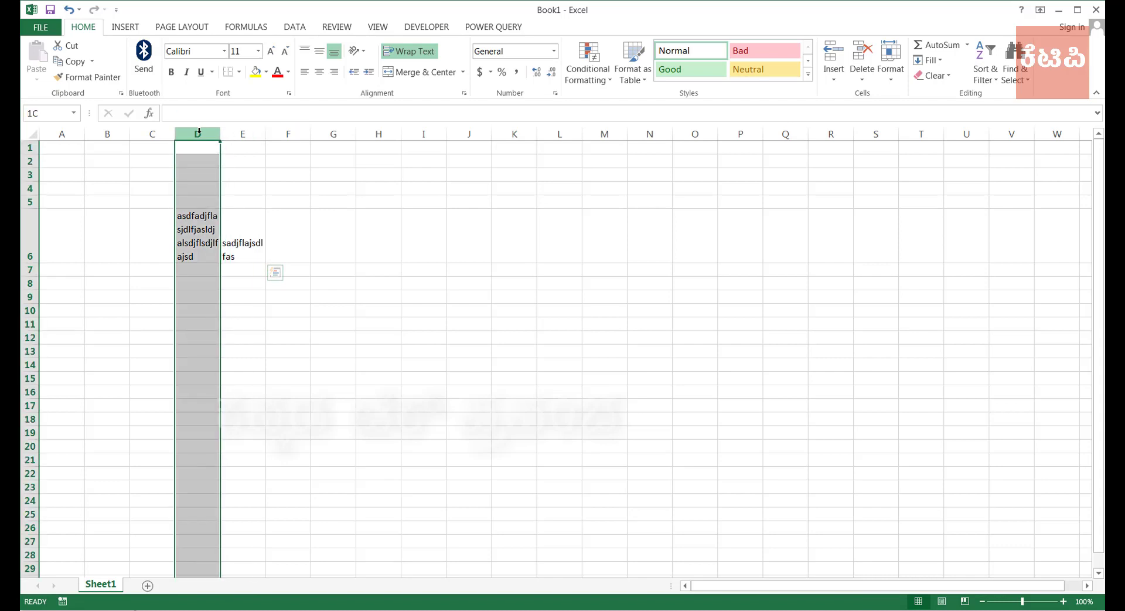
drag(199, 131, 253, 128)
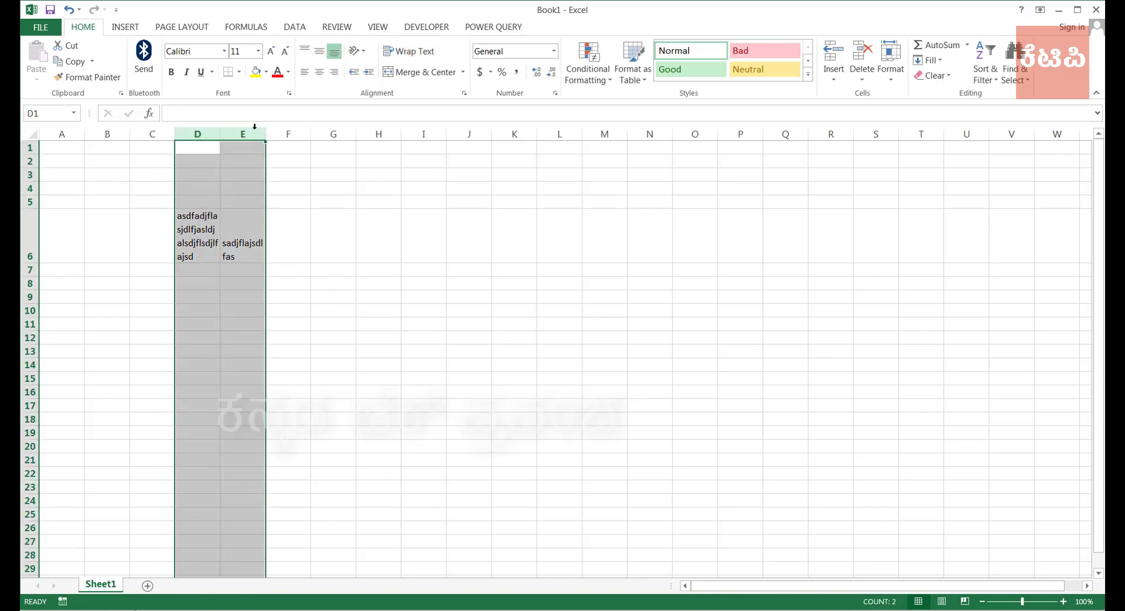
drag(267, 129, 341, 132)
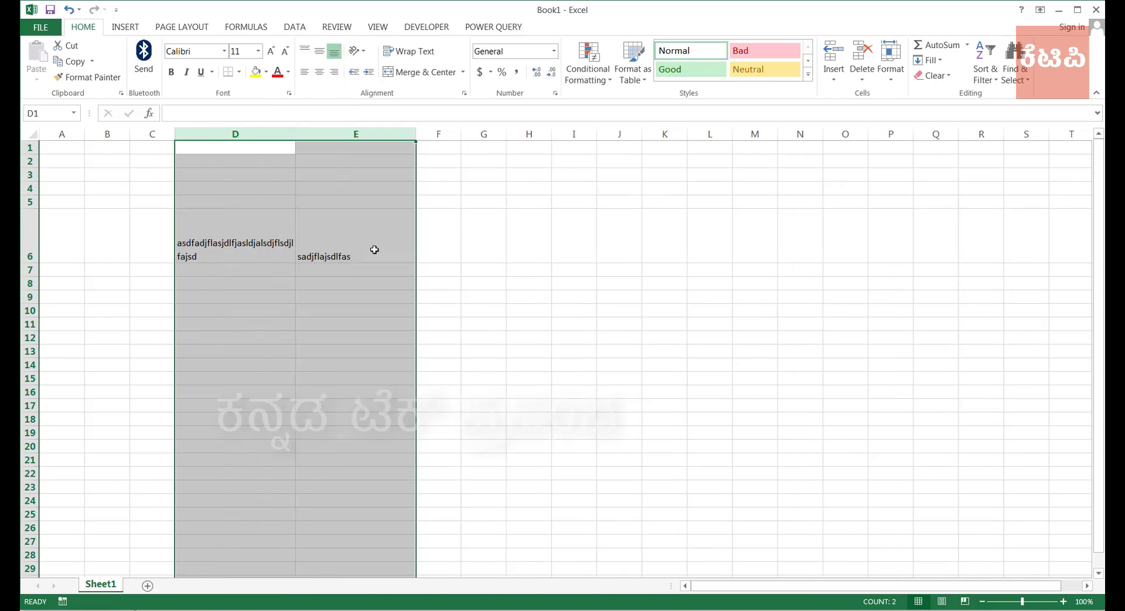
- Increase the height of row 6 to about twice its size
click(23, 235)
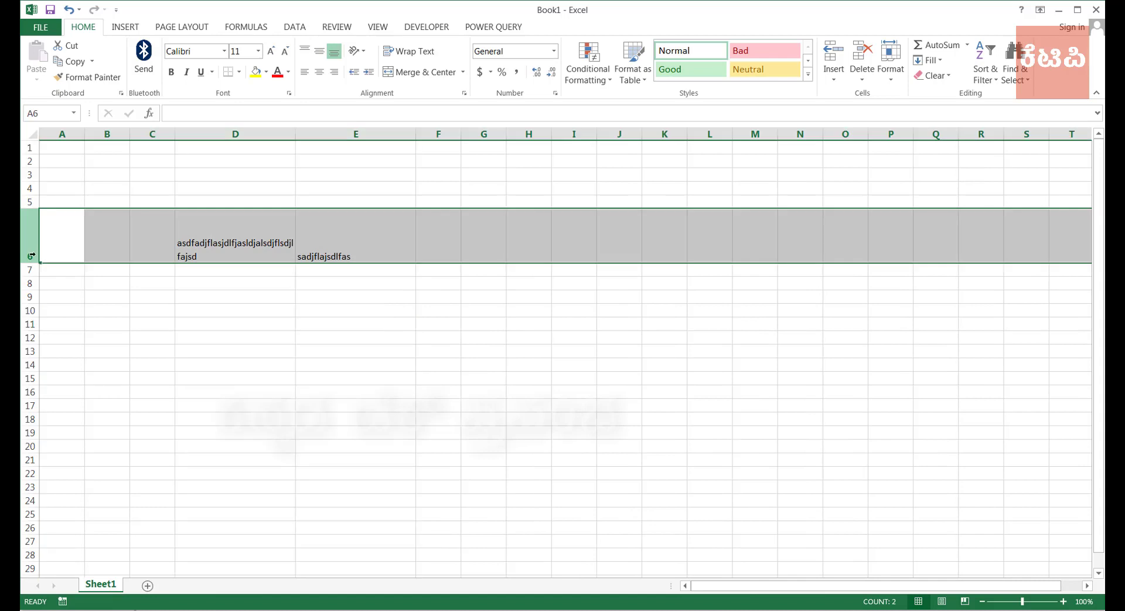
drag(28, 261, 35, 326)
click(360, 375)
- Cycle cells D6:E6 through middle, top and bottom vertical alignment, and through center, right and left horizontal alignment
drag(237, 260, 349, 260)
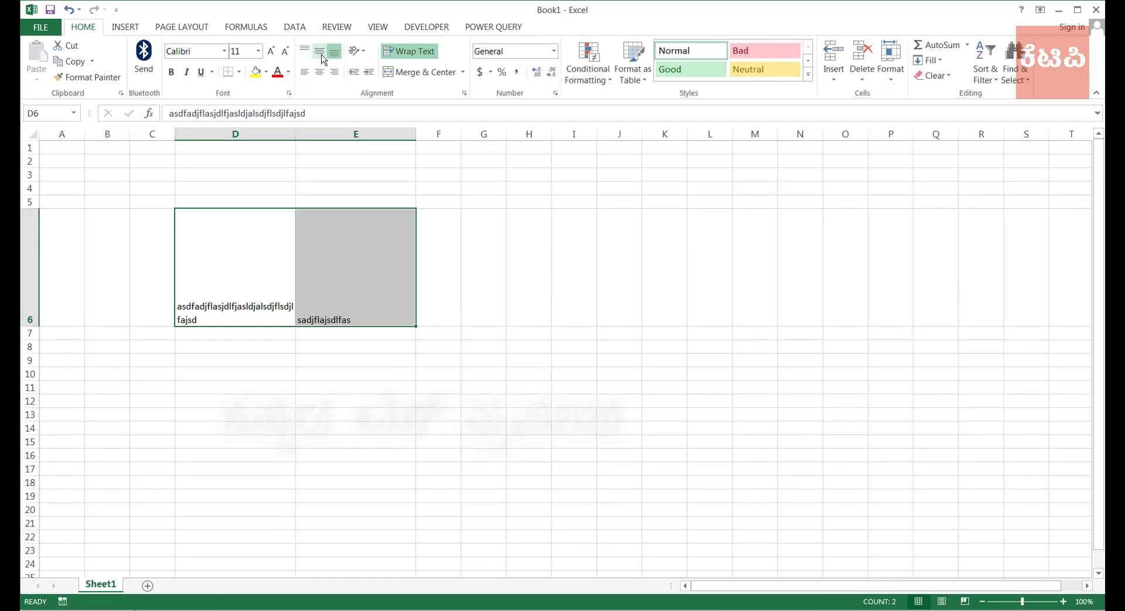
click(319, 51)
click(306, 52)
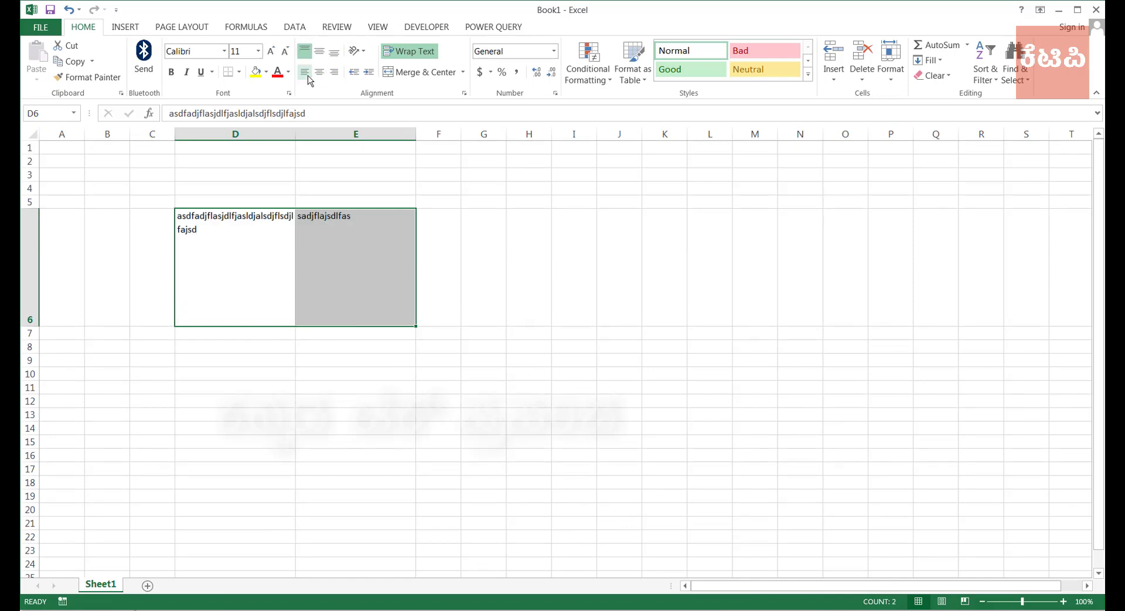
click(333, 51)
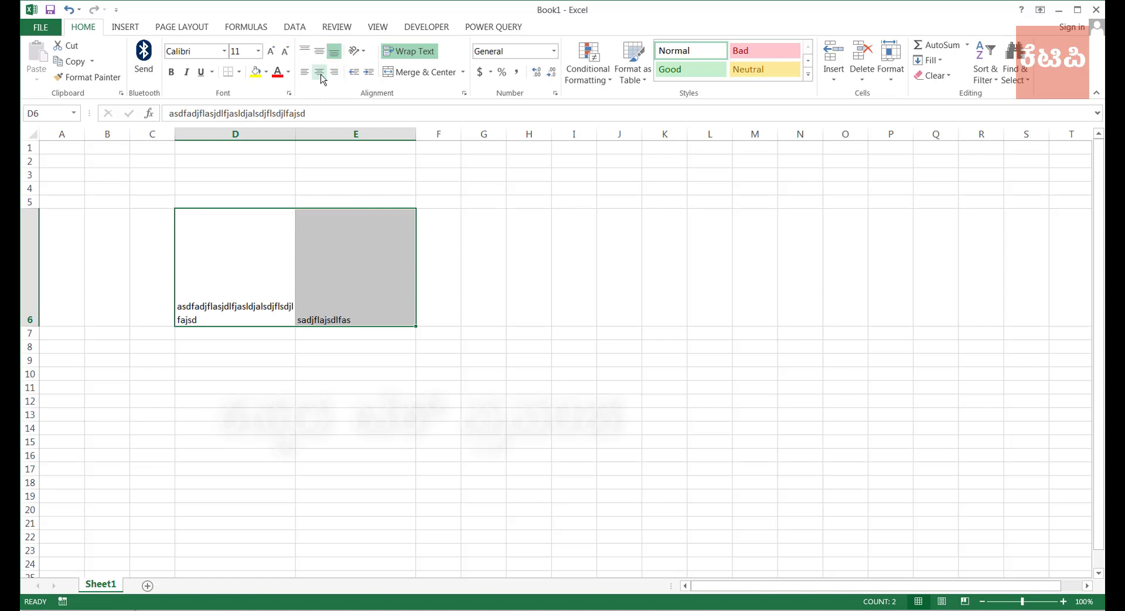
click(319, 73)
click(334, 72)
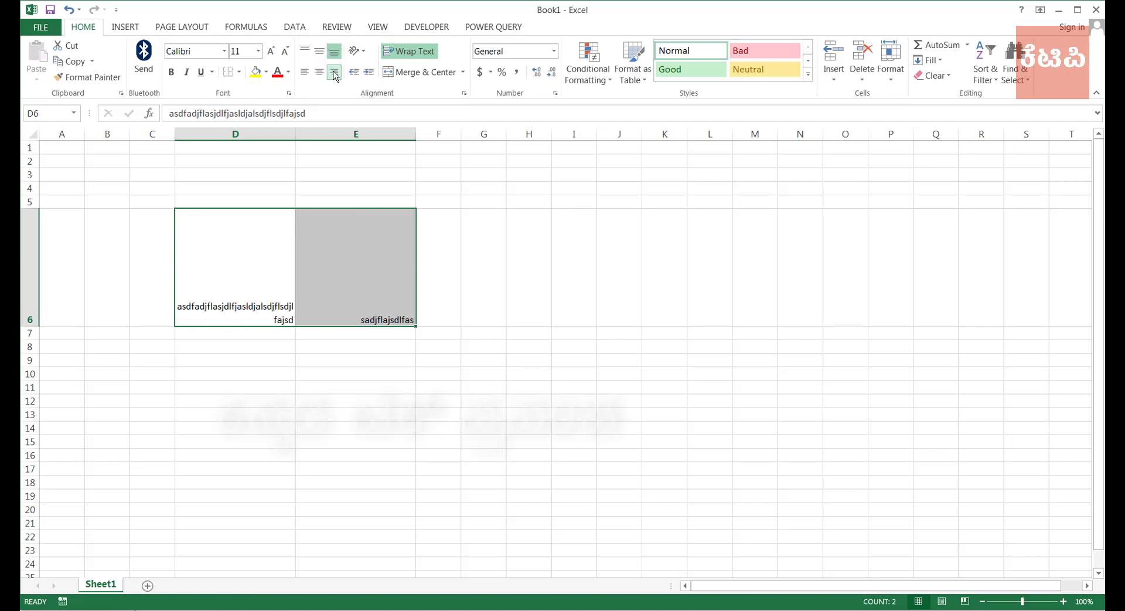
click(306, 75)
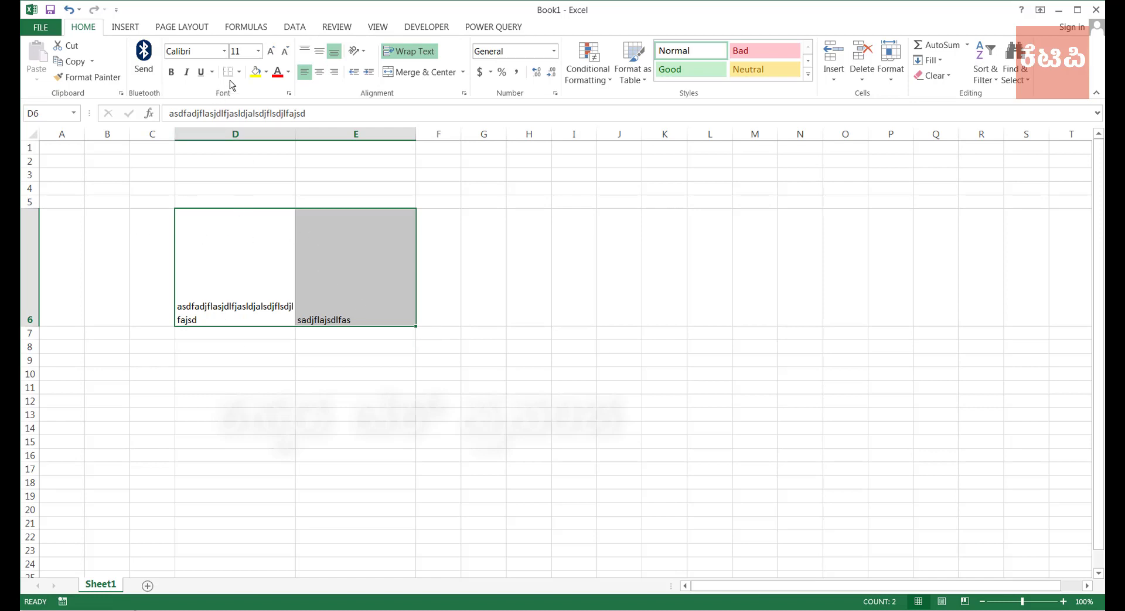
- Change the font of cells D6:E6 to AderaDisplaySSK, enlarging the size to 20 and reducing it to 12
click(225, 51)
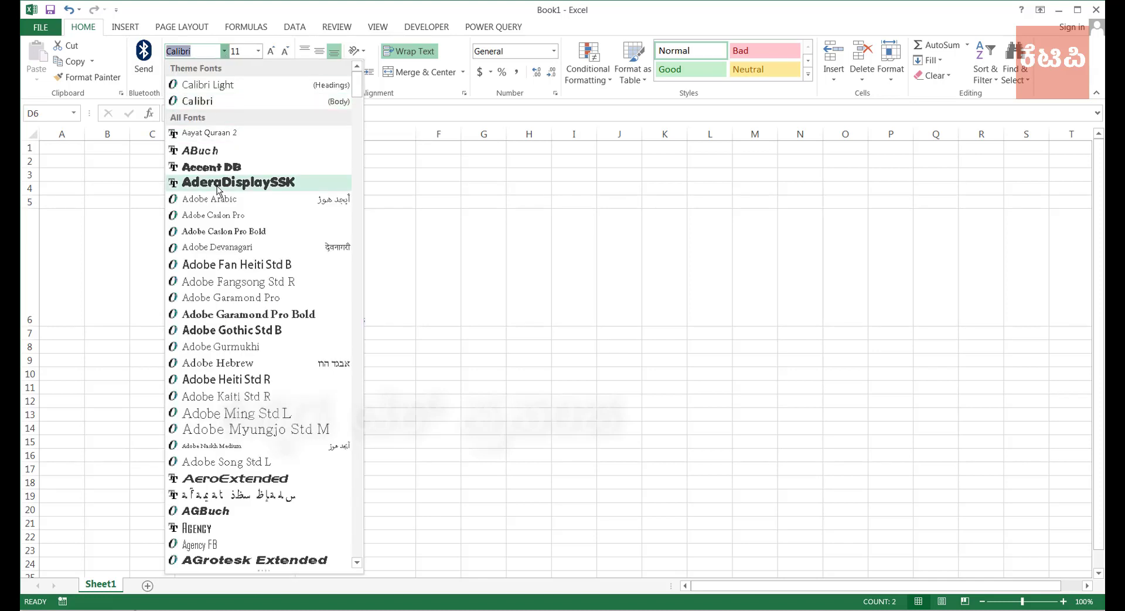
click(240, 111)
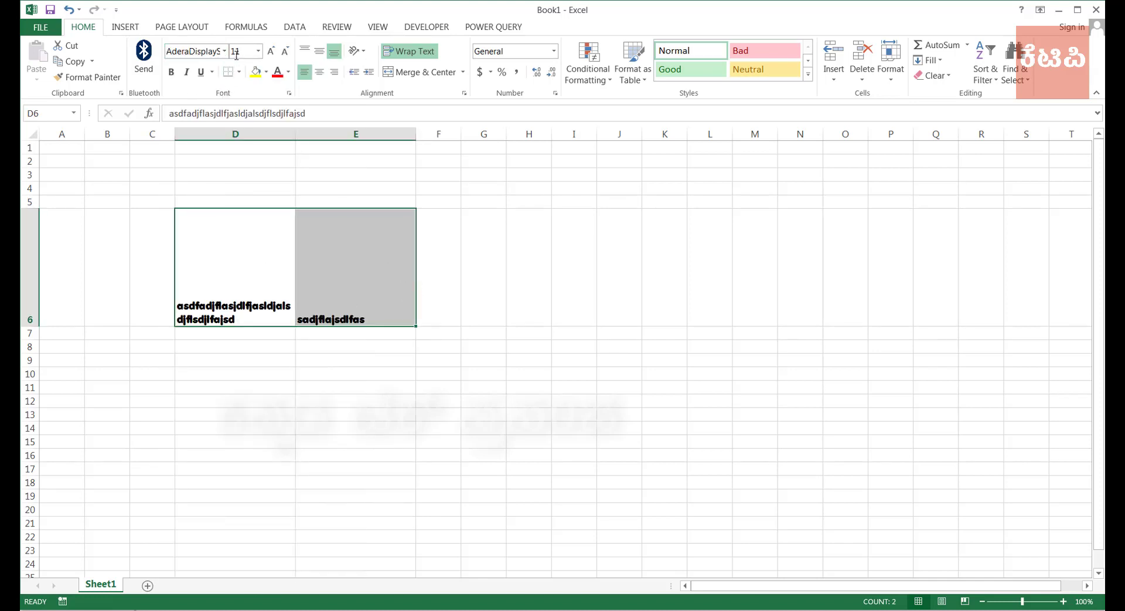
click(271, 51)
click(271, 52)
click(271, 52)
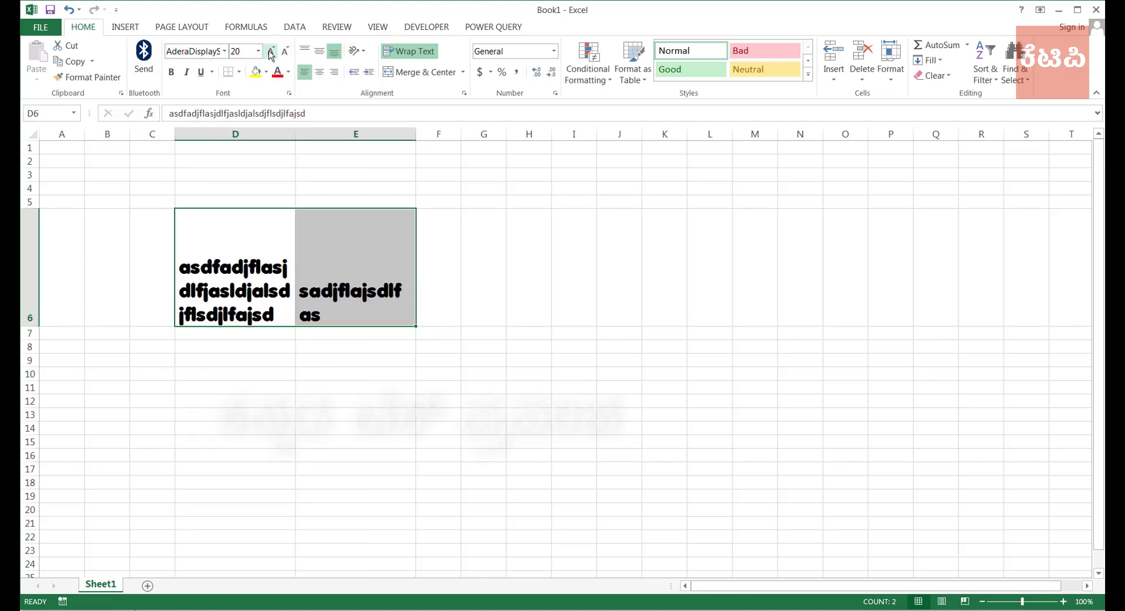
click(285, 51)
click(285, 52)
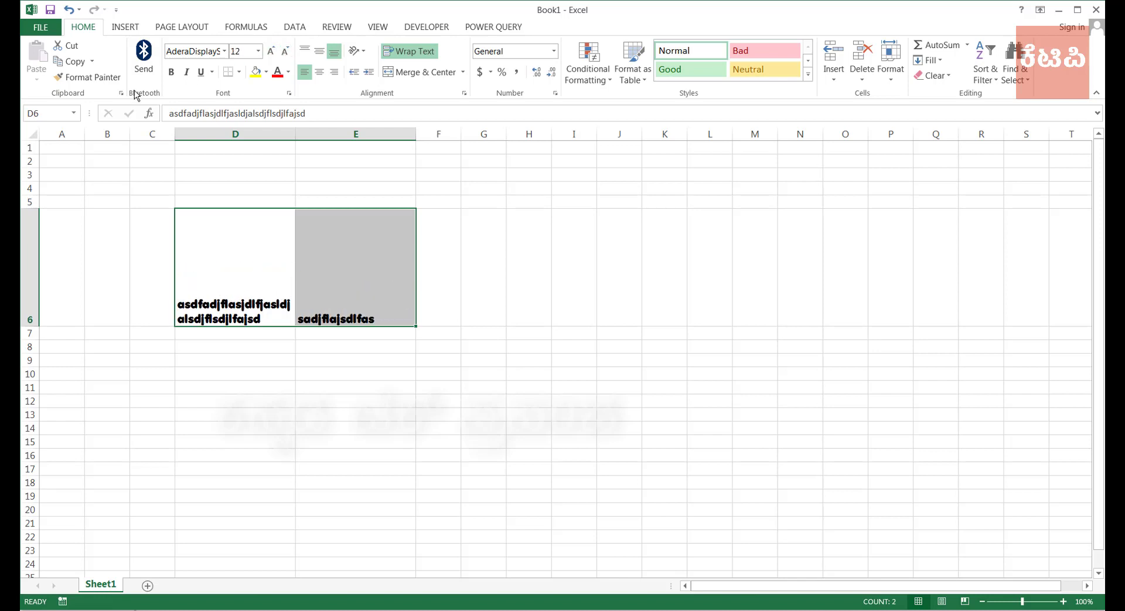
- Apply bold, italic and underline to the text in cells D6:E6, and remove all three styles again
click(171, 73)
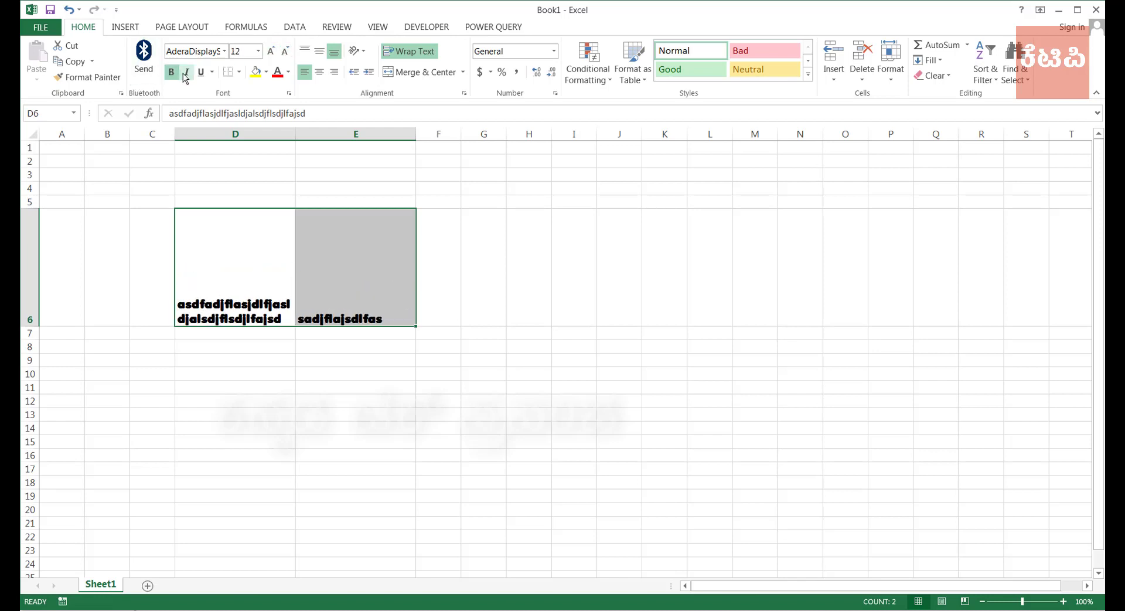
click(187, 72)
click(202, 72)
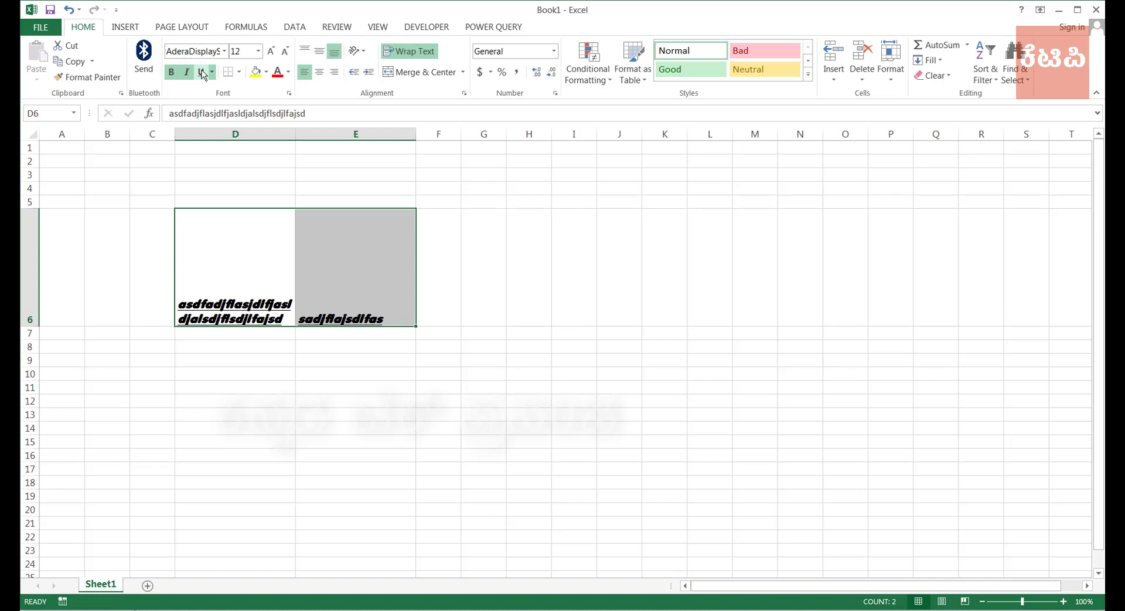
click(171, 72)
click(190, 72)
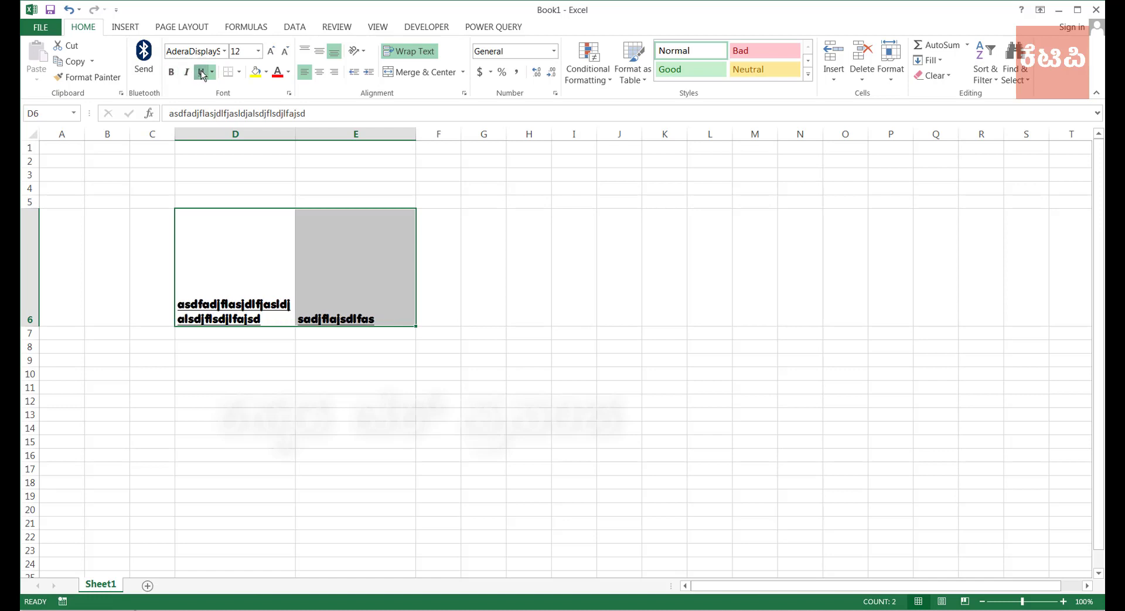
click(200, 72)
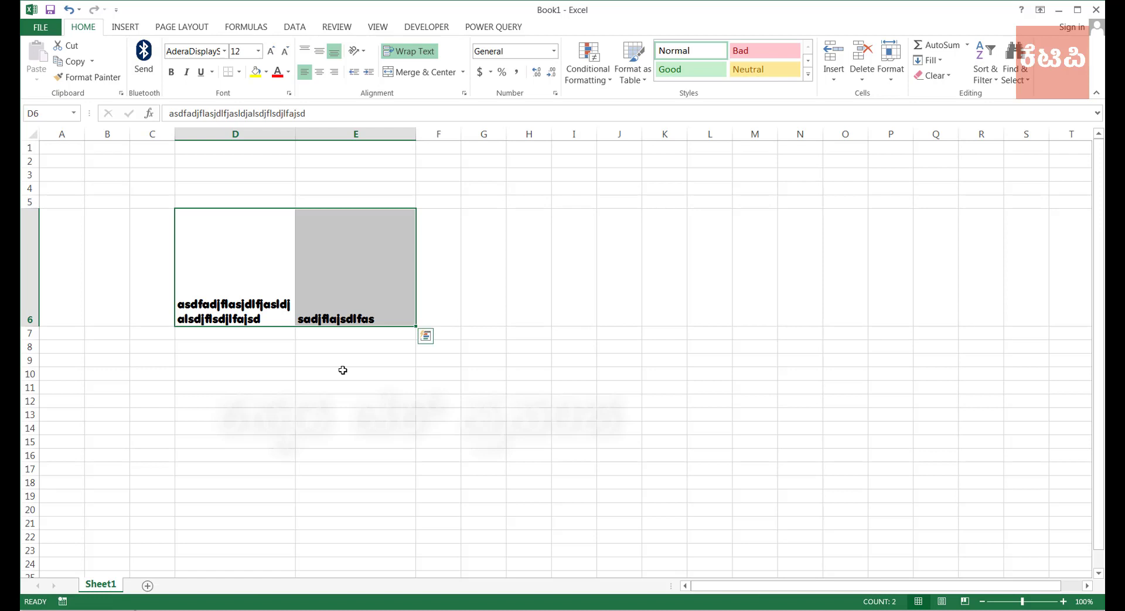
- Clear the contents of cells D6:E6
key(Delete)
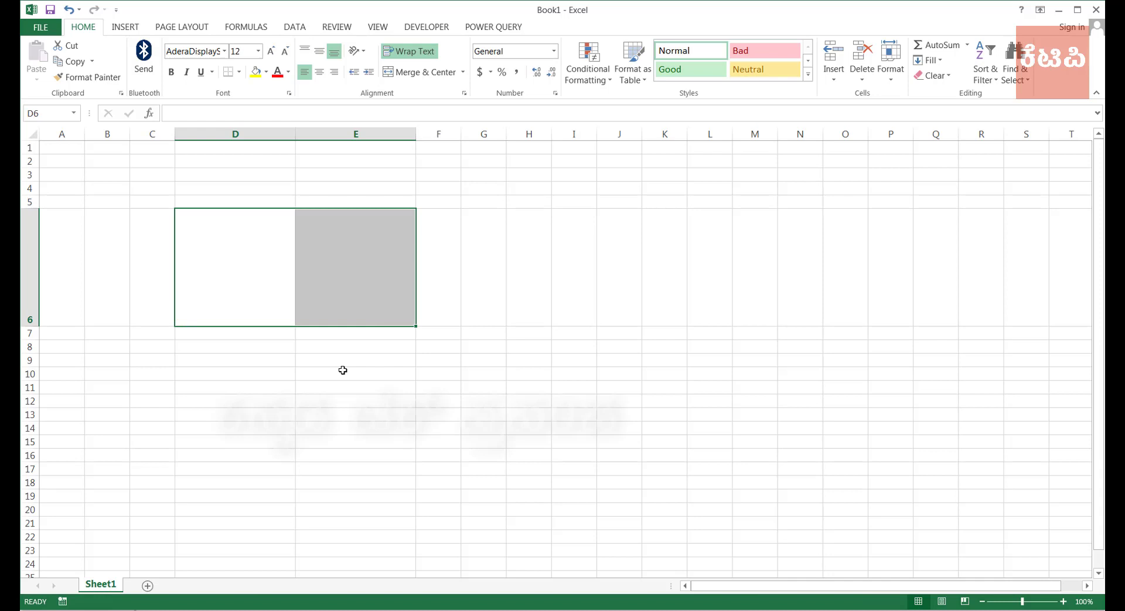
- Autofit the height of row 6 to its contents, and narrow columns D and E together to an equal width
click(28, 319)
double_click(29, 326)
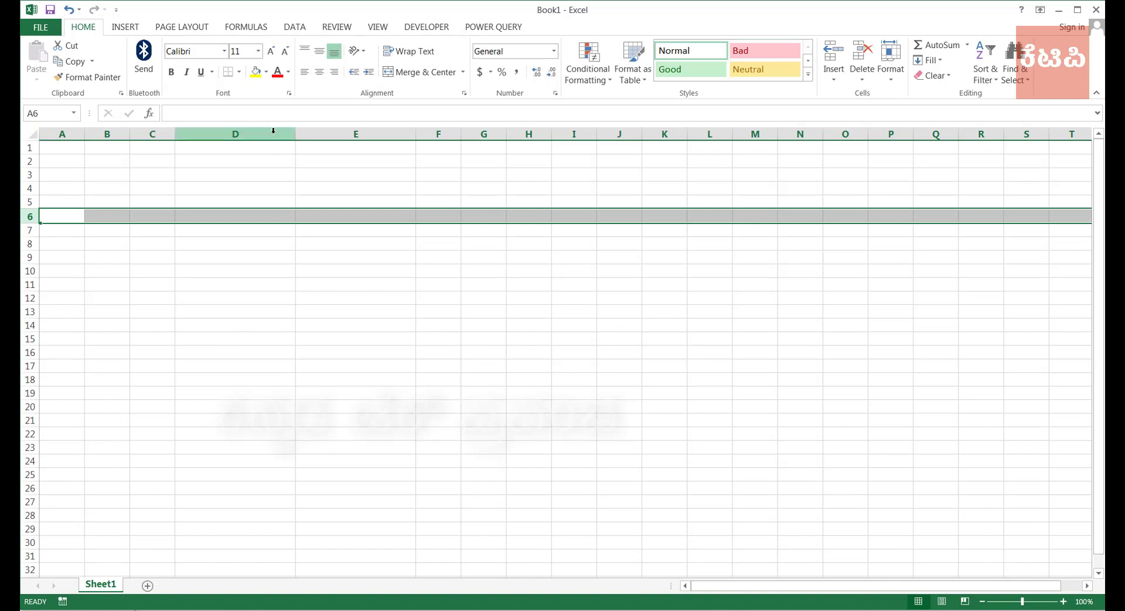
drag(271, 133, 416, 134)
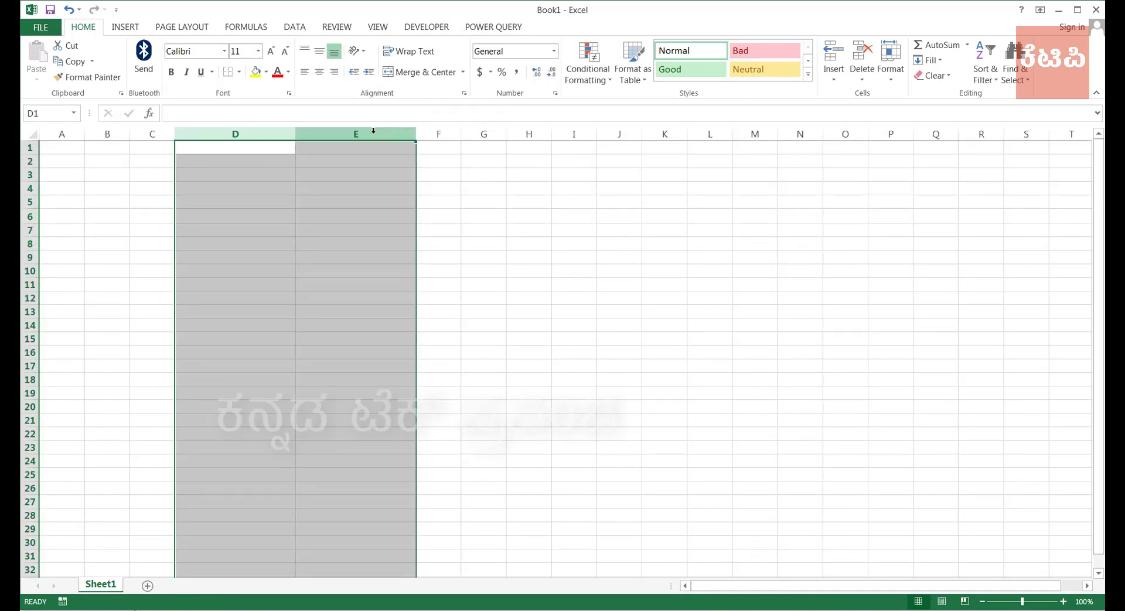
drag(238, 134, 357, 133)
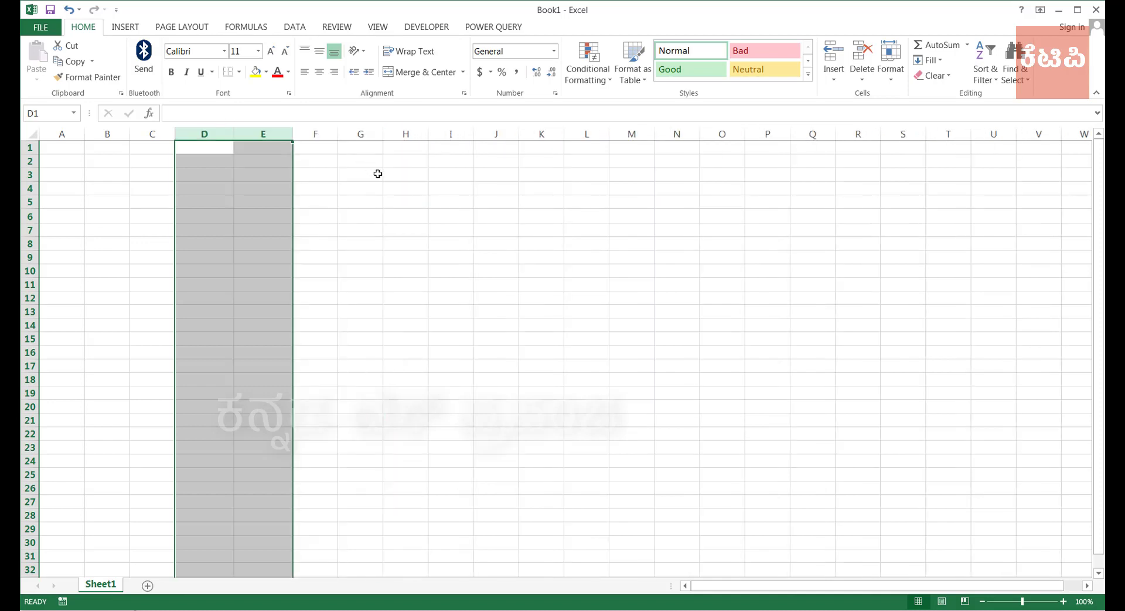
click(377, 174)
- Resize columns B through J together to one uniform width, first narrowing and finally widening them
drag(125, 134, 514, 134)
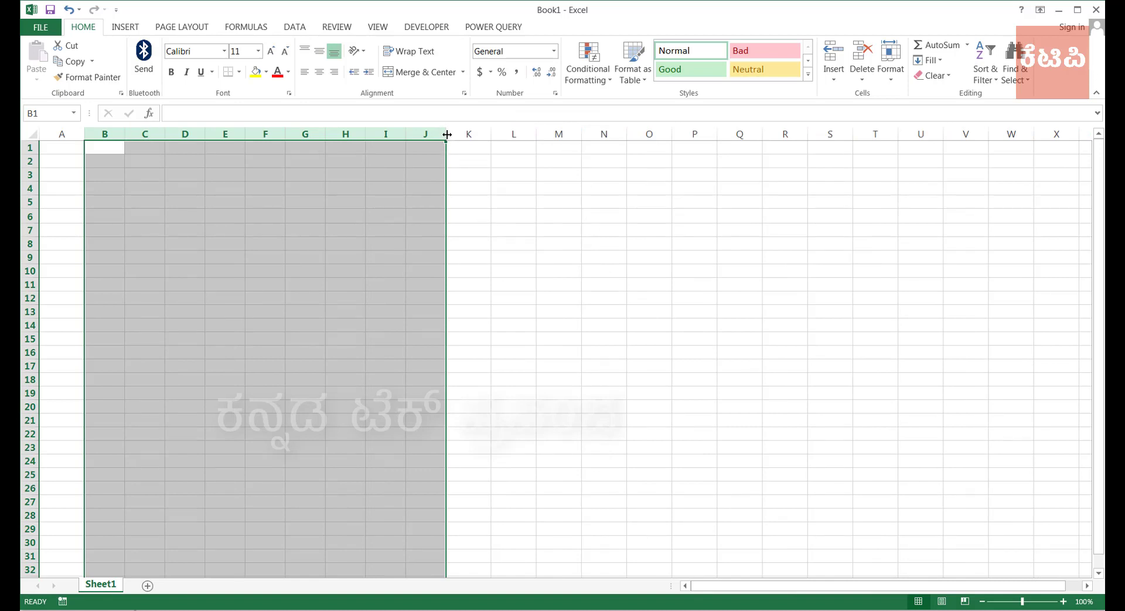
drag(447, 134, 680, 134)
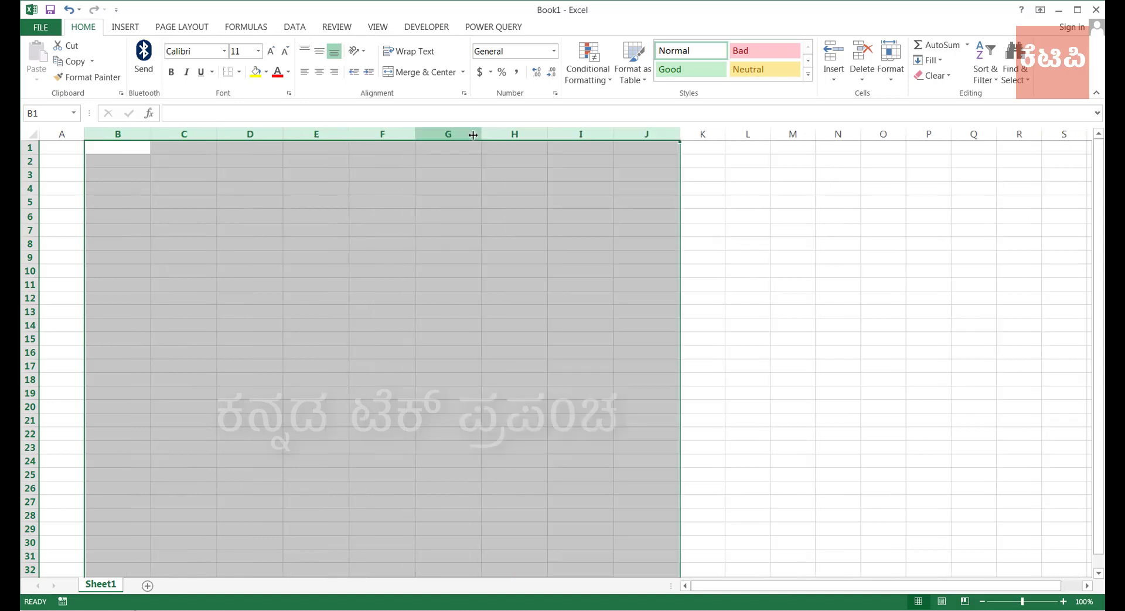
click(719, 201)
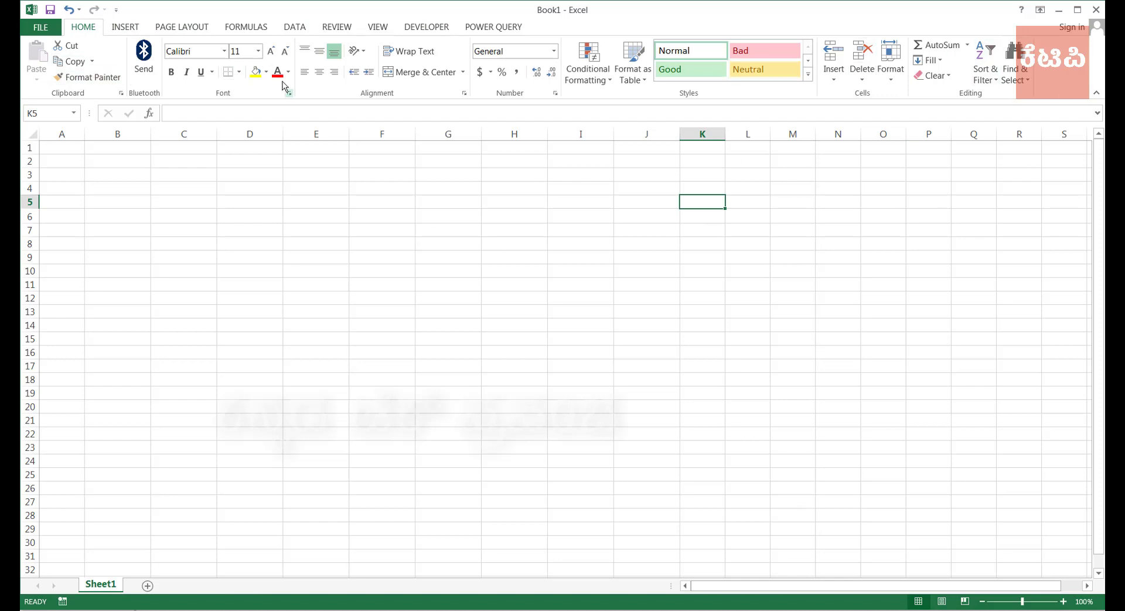
click(132, 31)
click(180, 27)
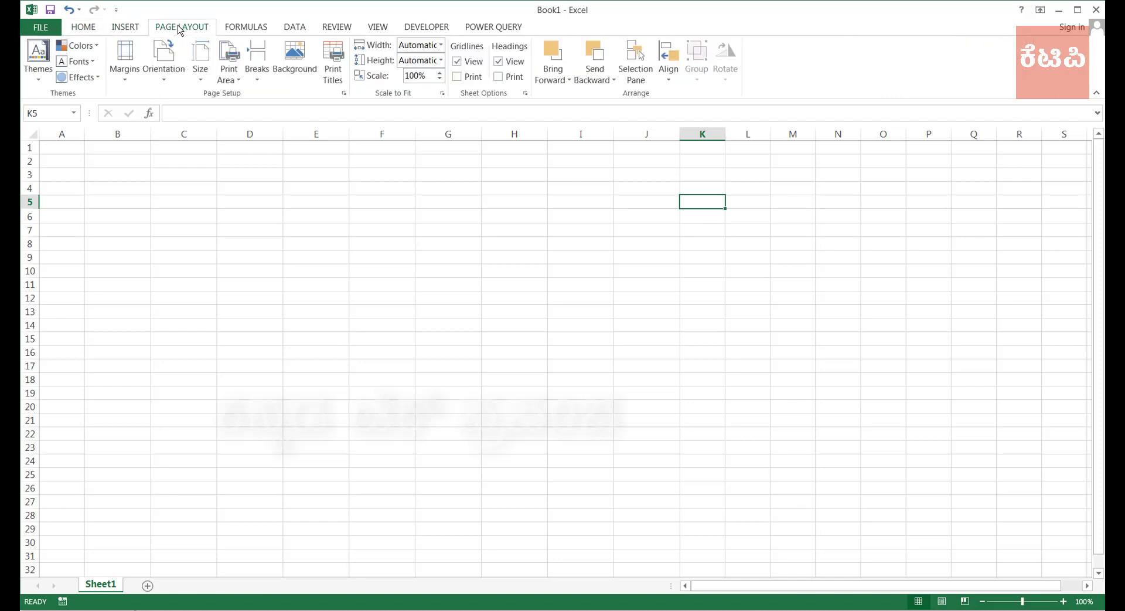
click(235, 29)
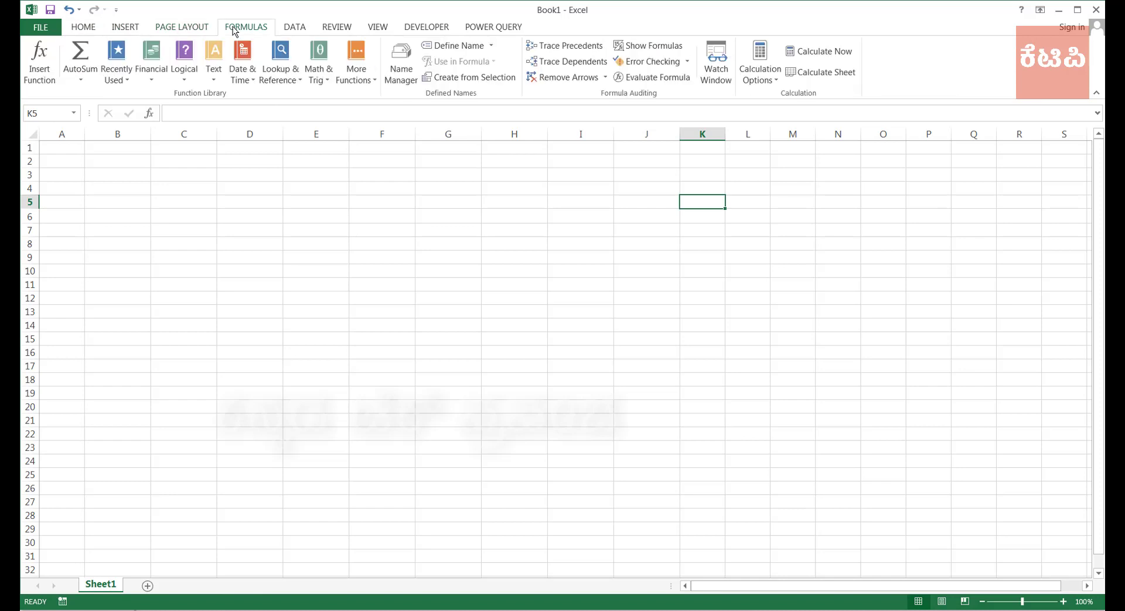
click(297, 29)
click(341, 30)
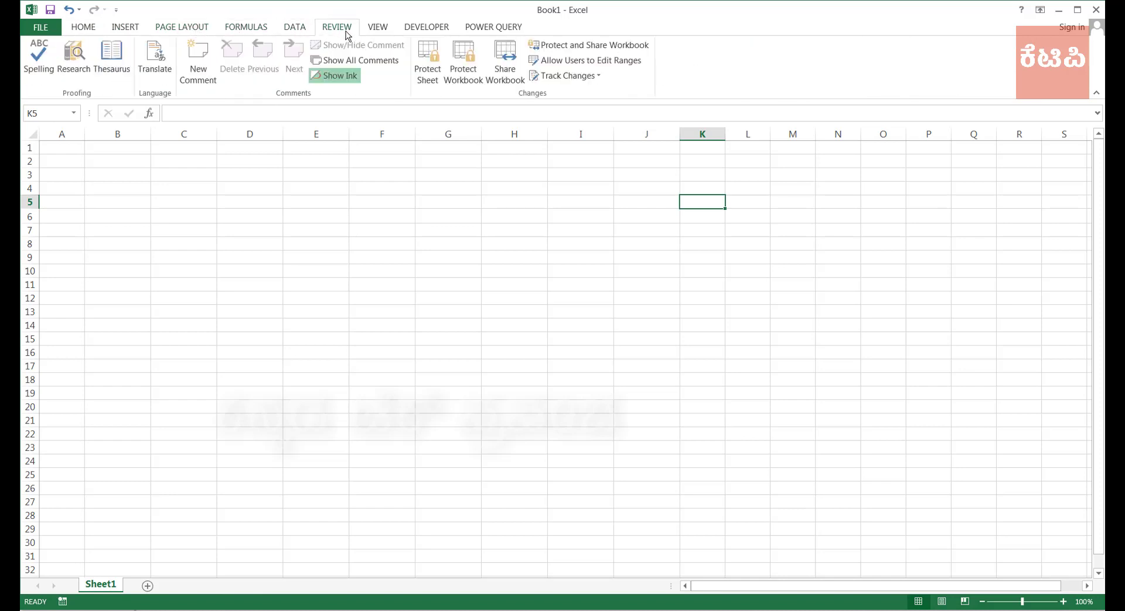
click(379, 30)
click(438, 29)
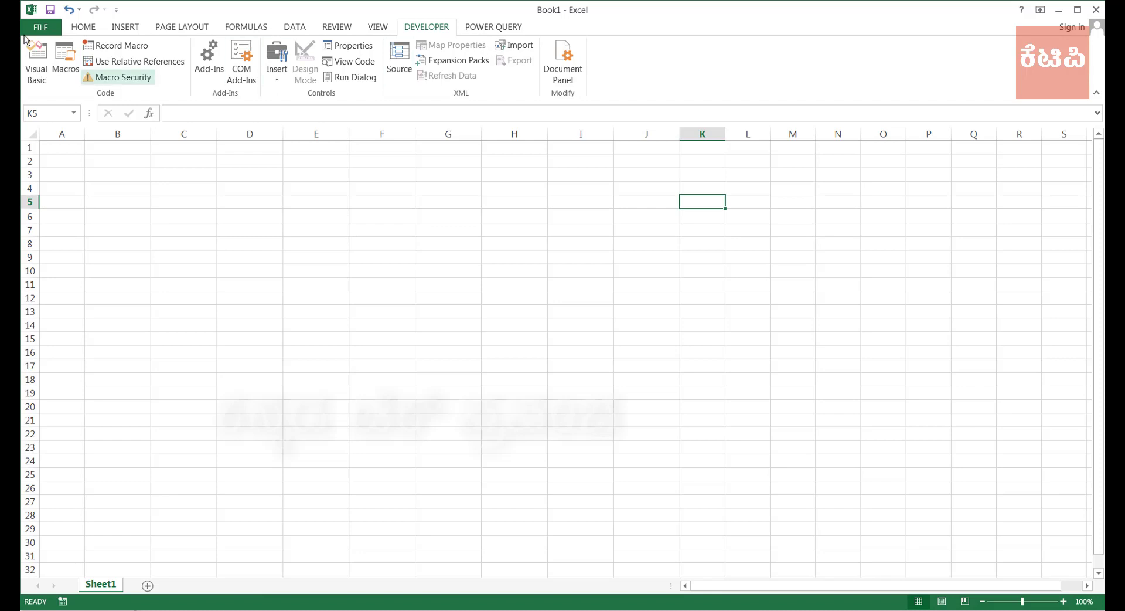
click(83, 27)
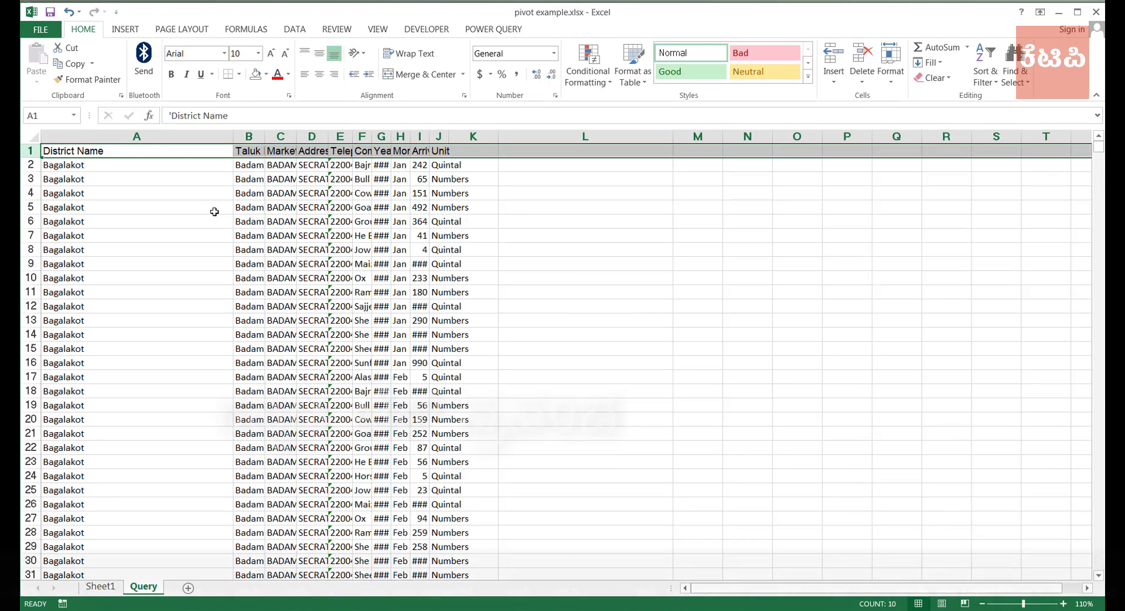
- Examine the district records and the District Name header in the Query sheet of pivot example.xlsx
click(413, 231)
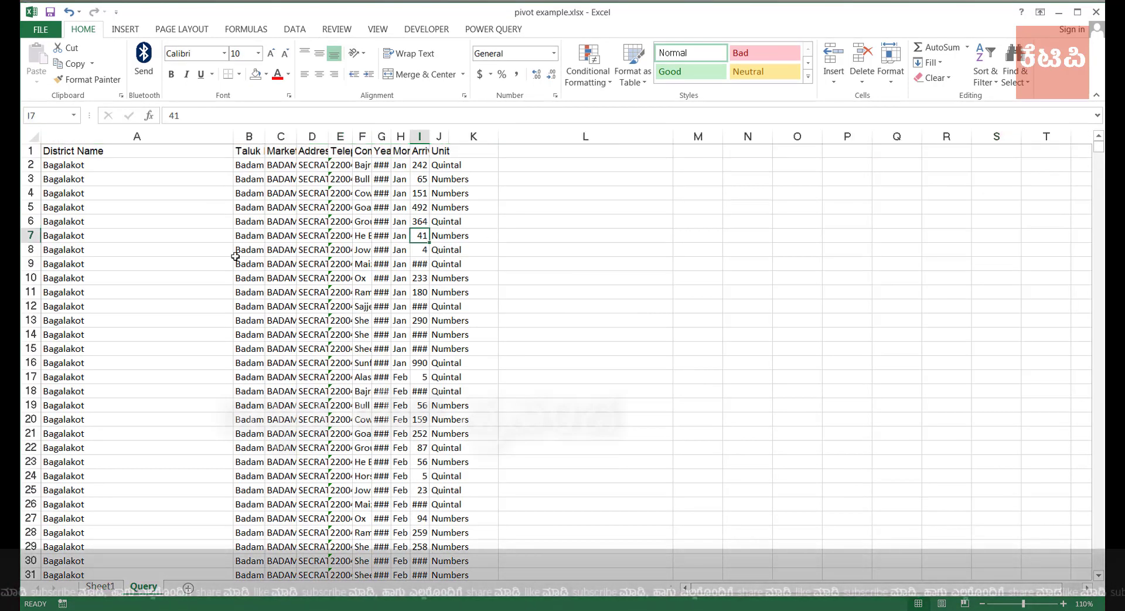
click(82, 150)
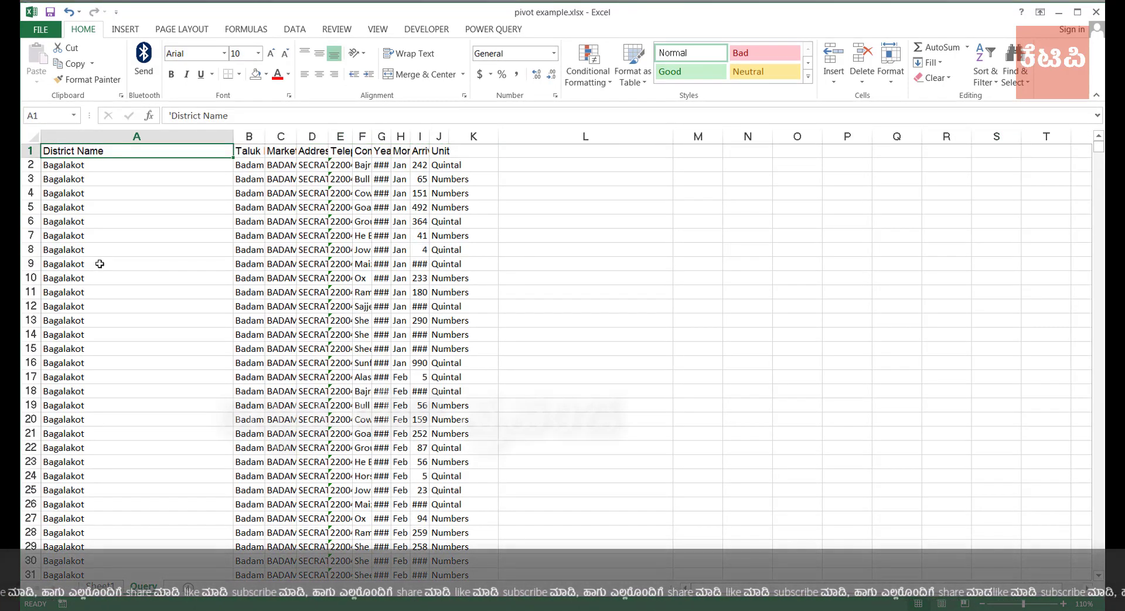
scroll(99, 264, down, 8)
scroll(99, 264, up, 8)
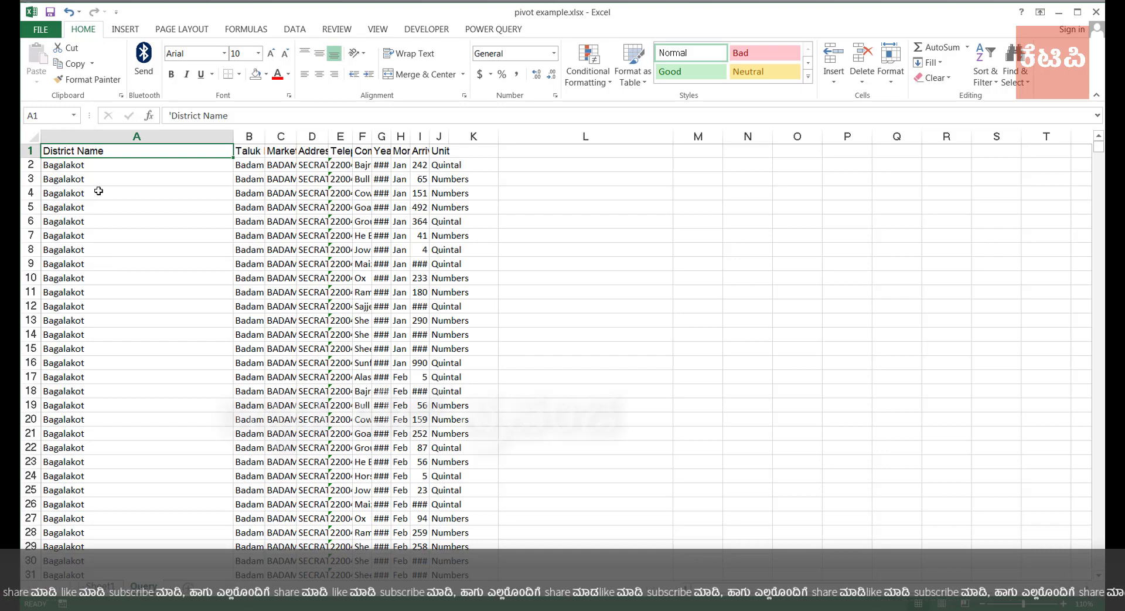
click(91, 134)
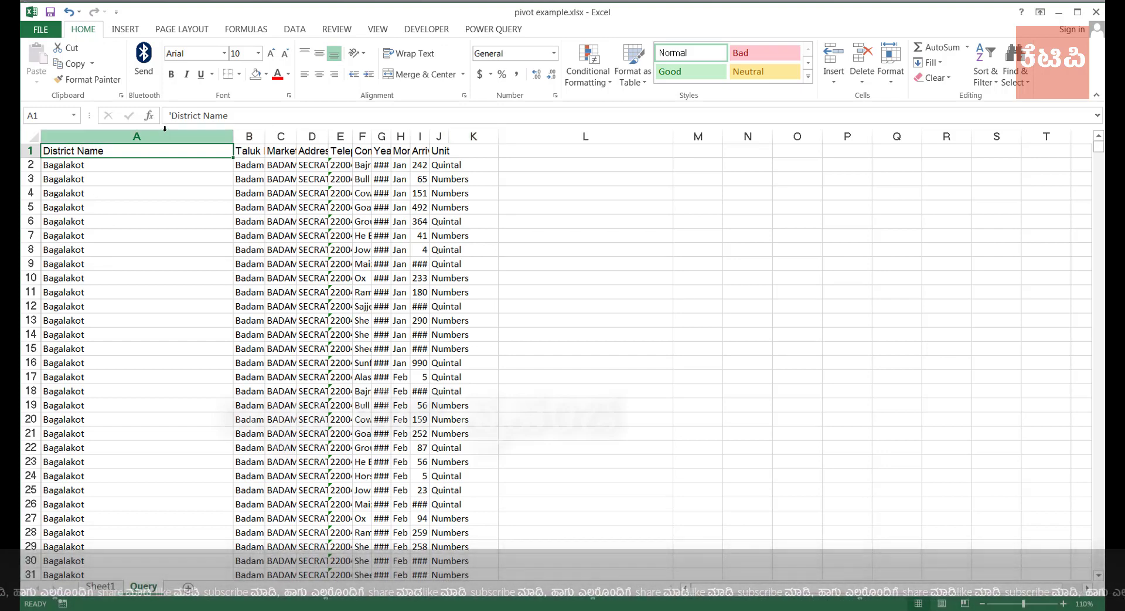
click(162, 151)
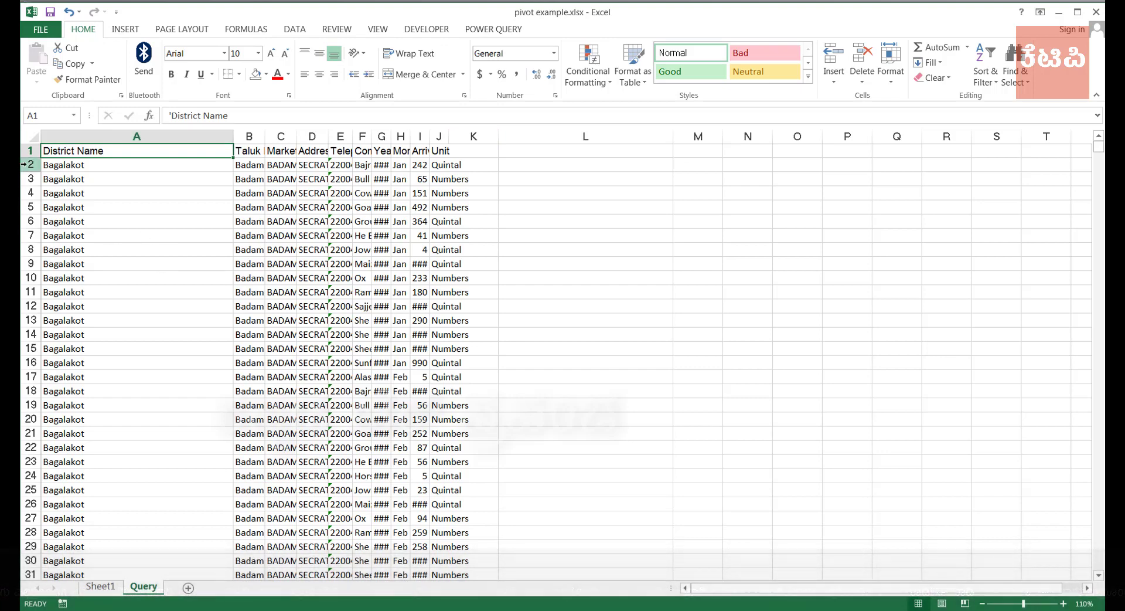
- Highlight blocks of cells along the rows and down column L, and trace column L and row 15 to their intersection at cell L15
drag(27, 151, 615, 364)
click(79, 405)
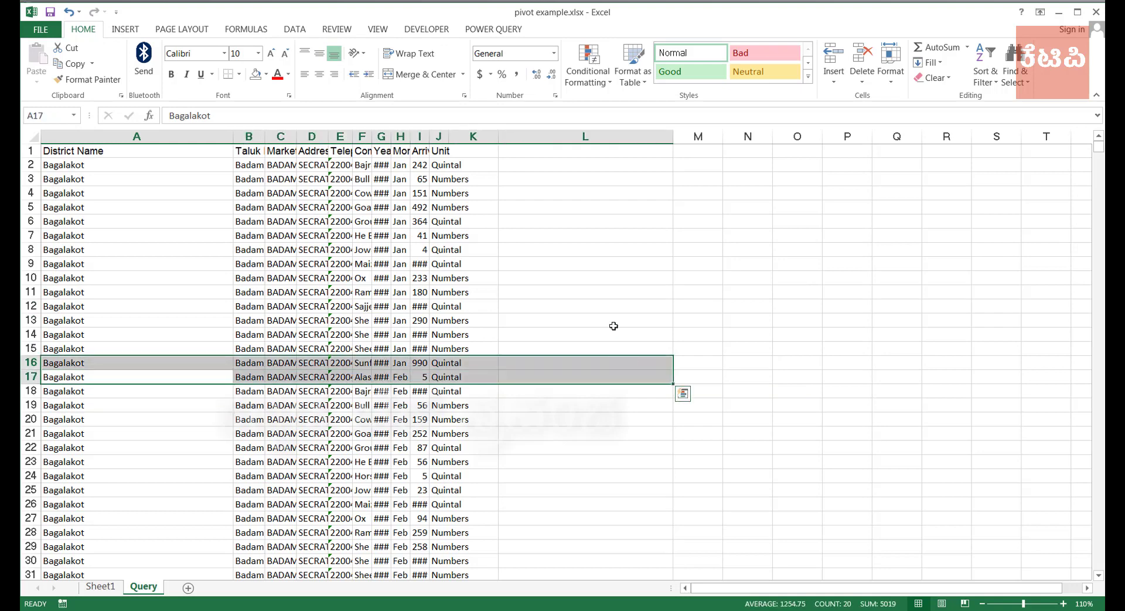
click(603, 207)
drag(596, 147, 595, 506)
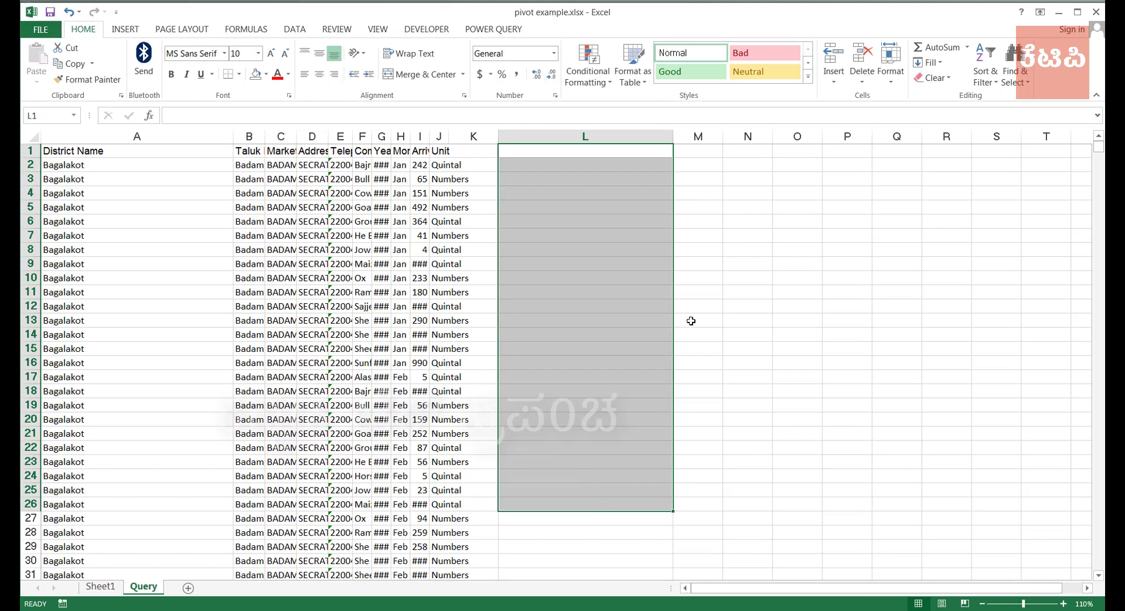
click(607, 348)
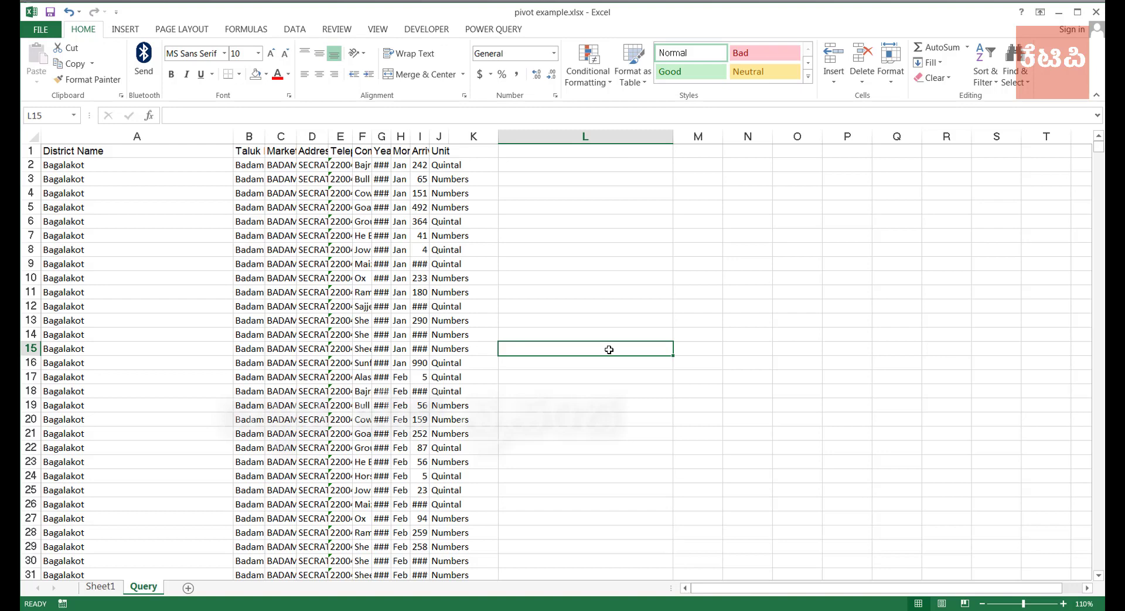
click(593, 136)
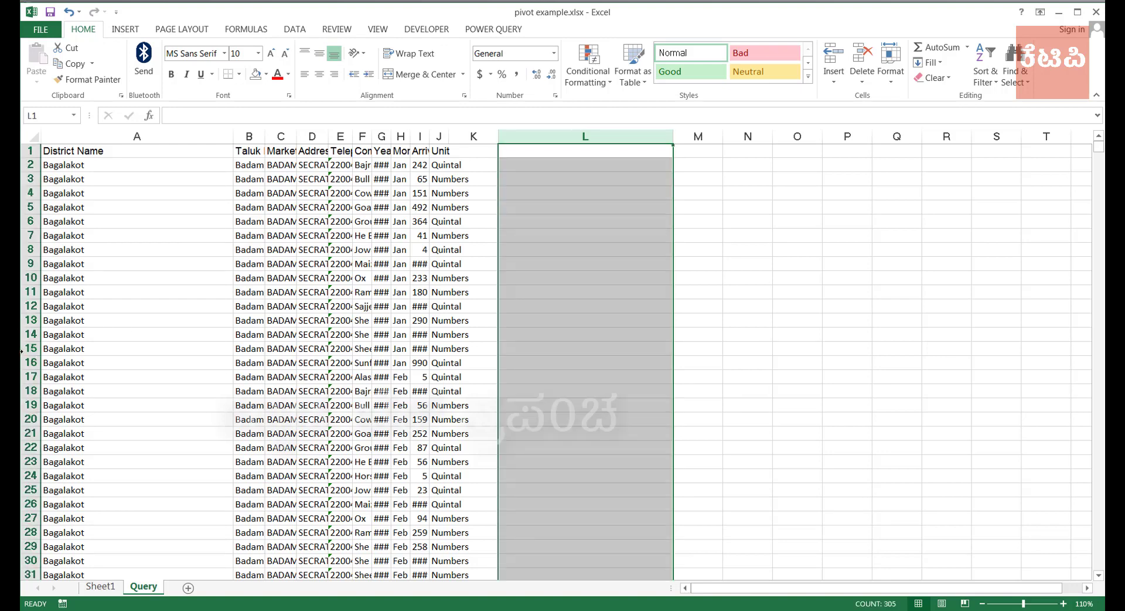
click(30, 348)
click(590, 348)
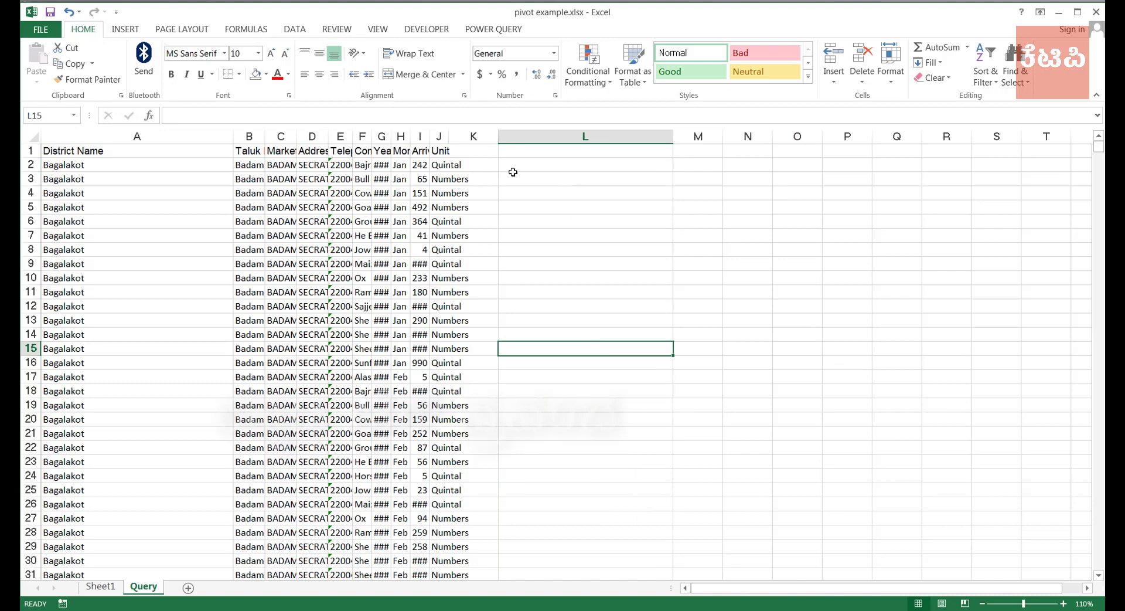
- Examine the header row, the empty cells in column M and the district, taluk and address entries in the data rows
click(87, 151)
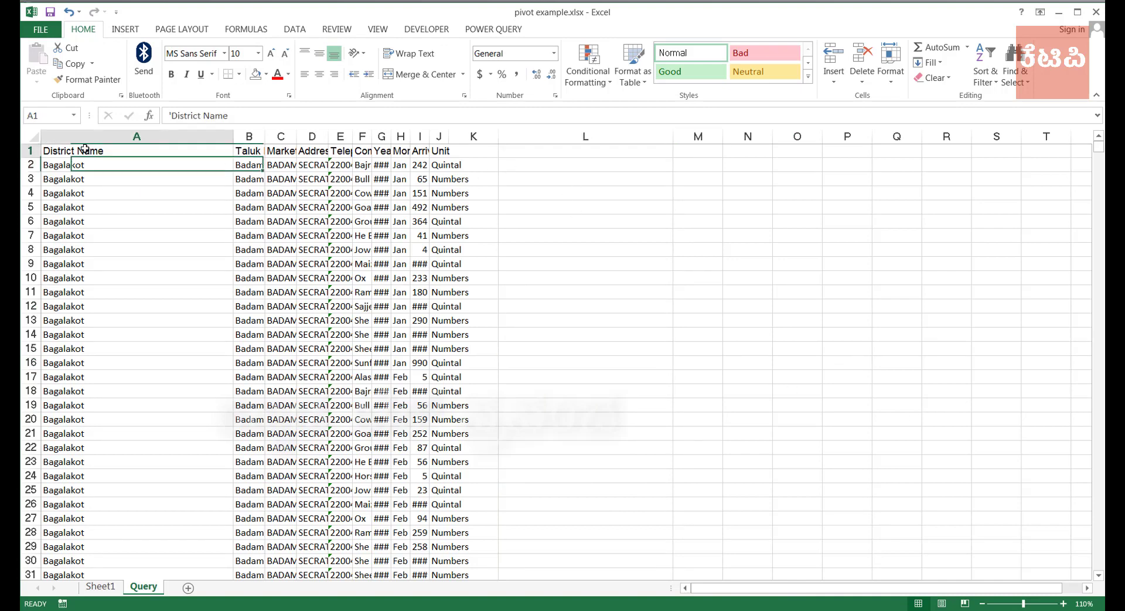
click(694, 151)
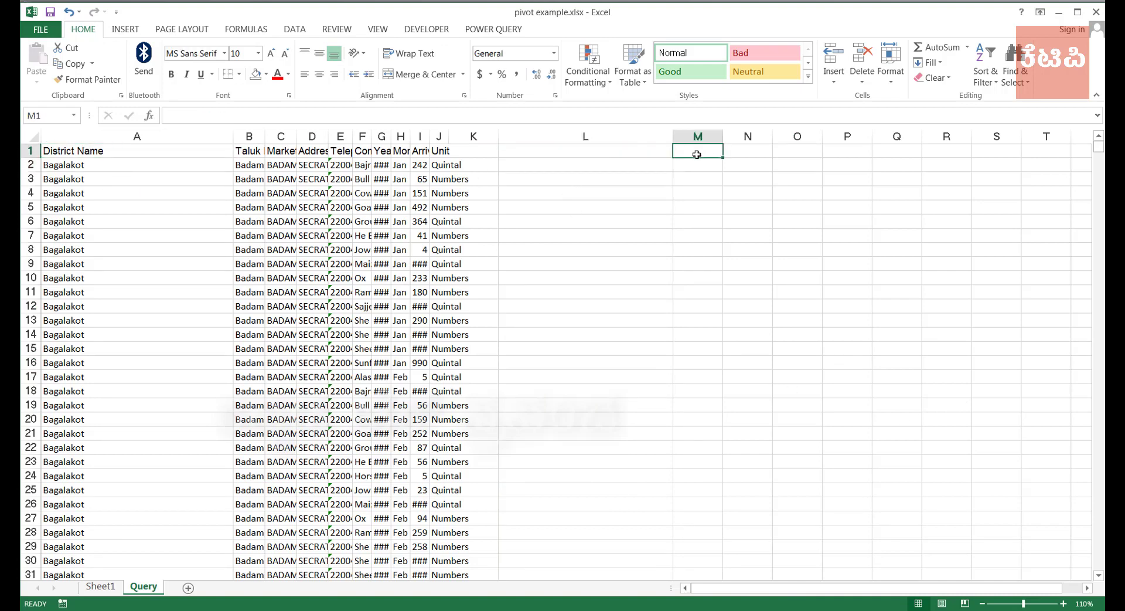
click(695, 434)
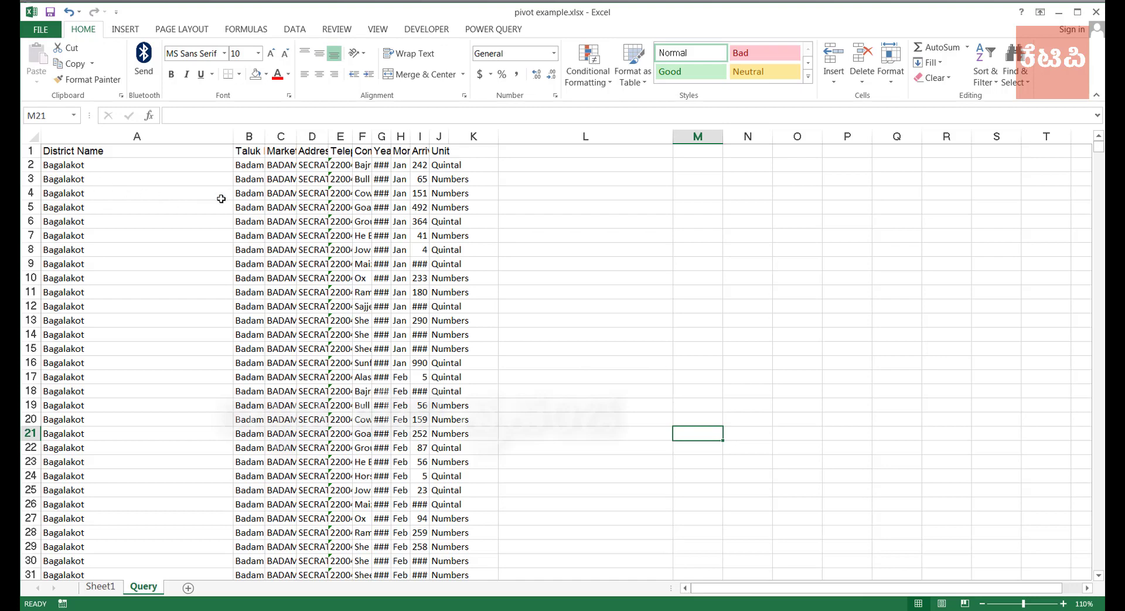
click(239, 264)
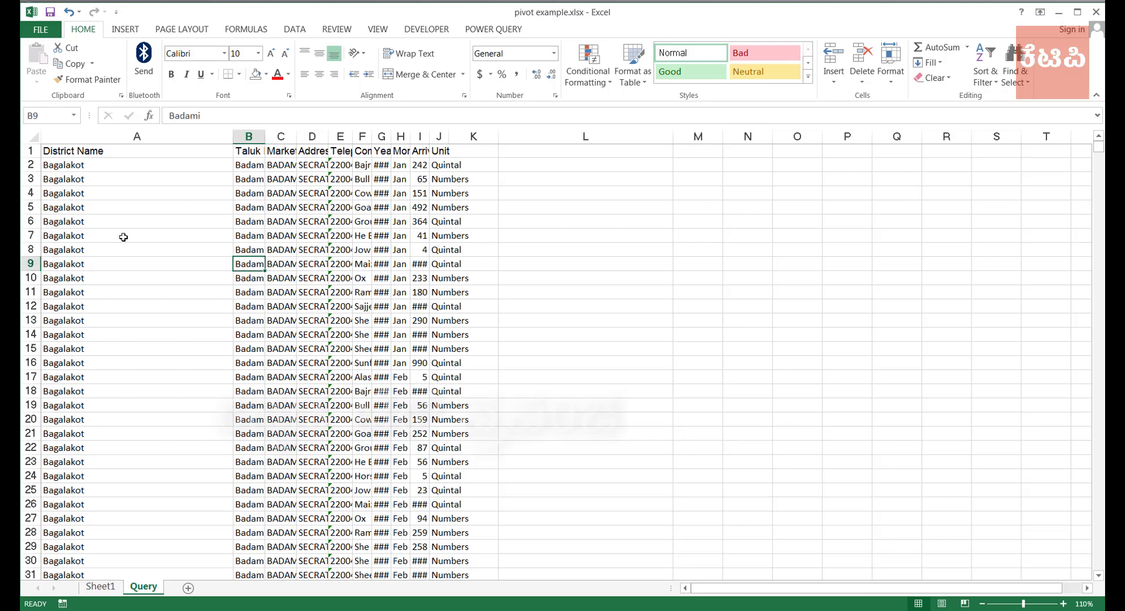
click(76, 189)
click(312, 233)
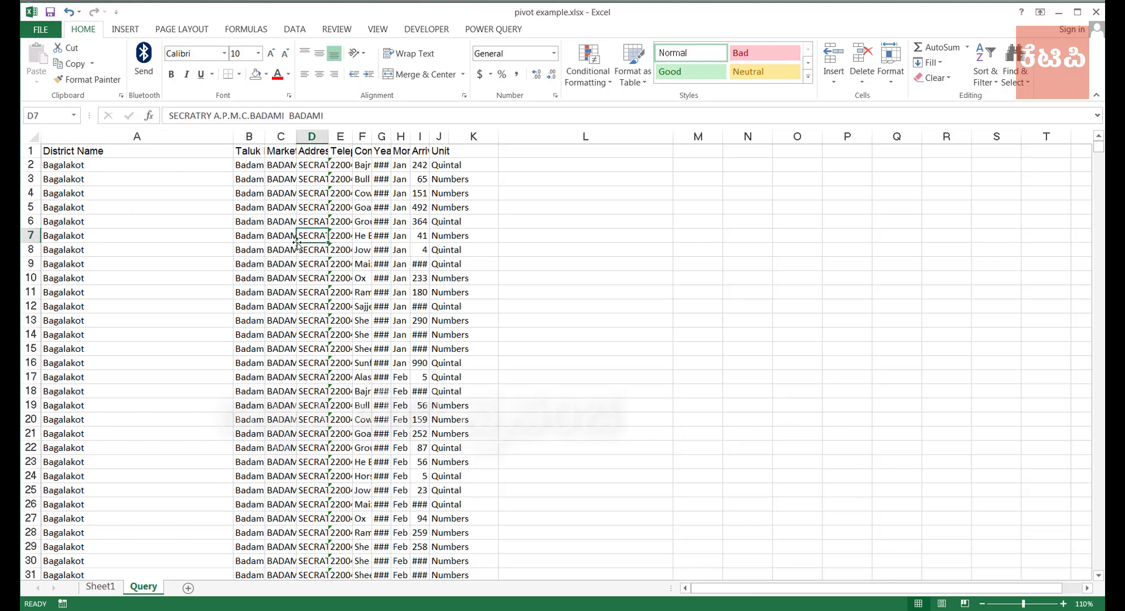
click(123, 191)
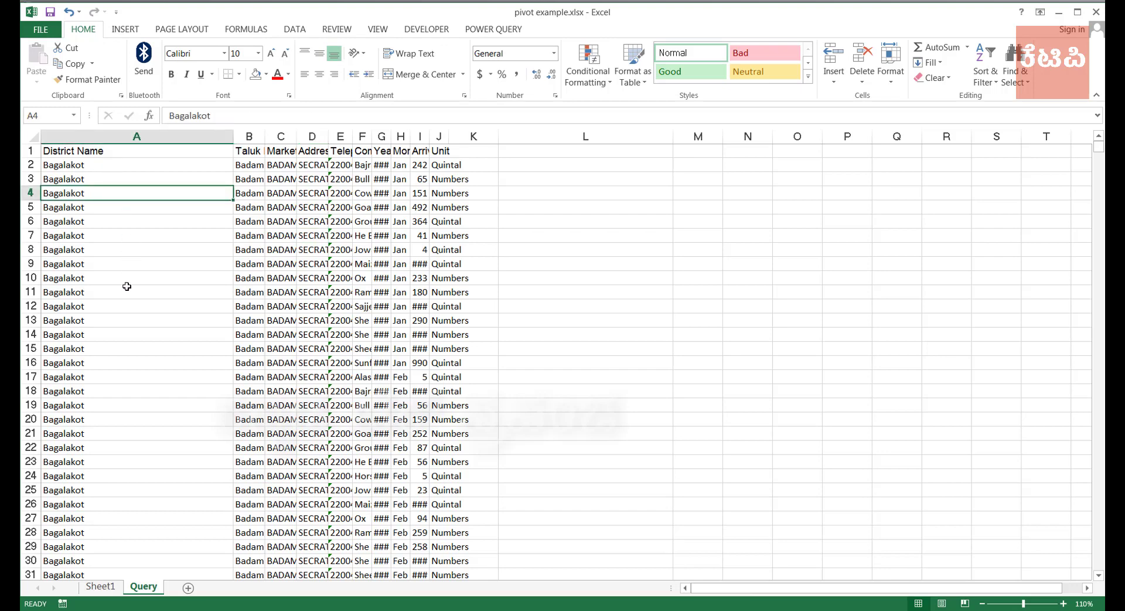
click(125, 289)
click(129, 308)
scroll(126, 314, down, 9)
scroll(126, 314, up, 9)
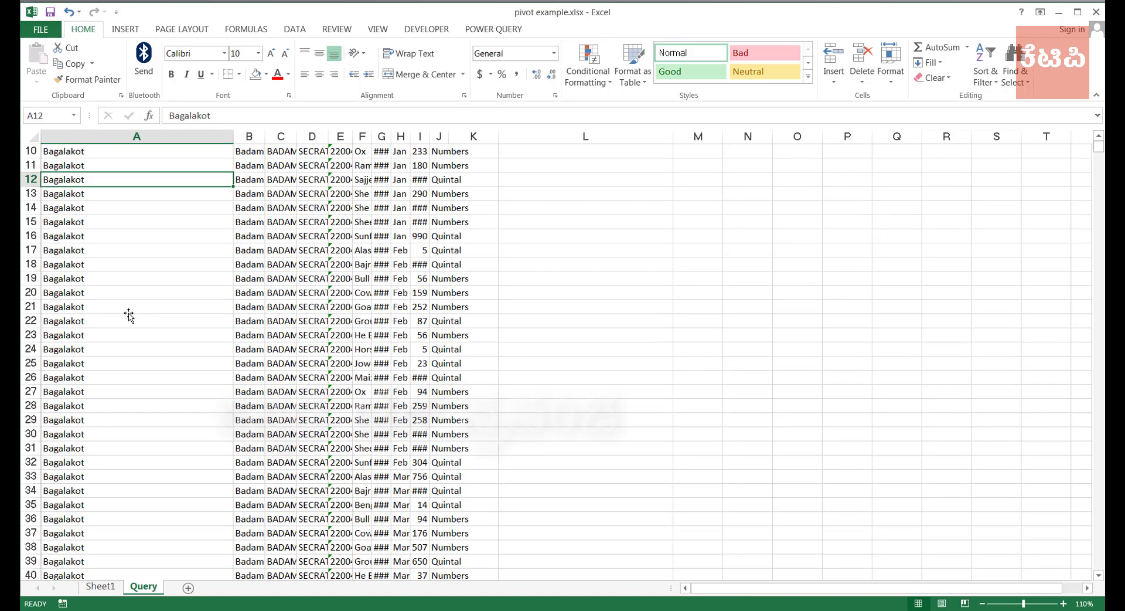
- Autofit the width of column A to its contents, and do the same for columns B through K together
click(143, 134)
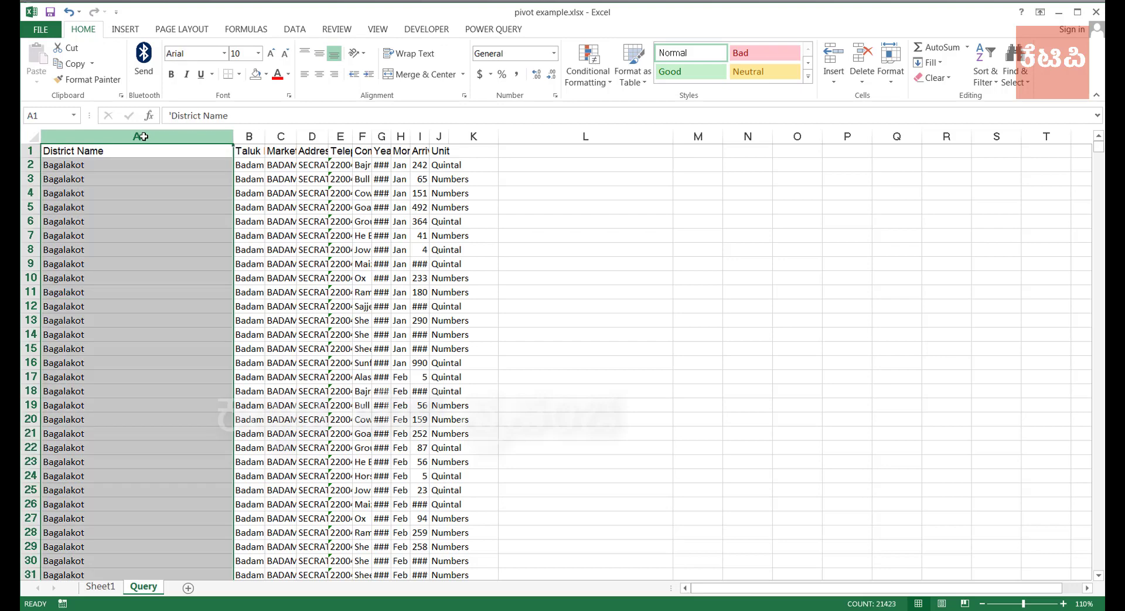
double_click(235, 136)
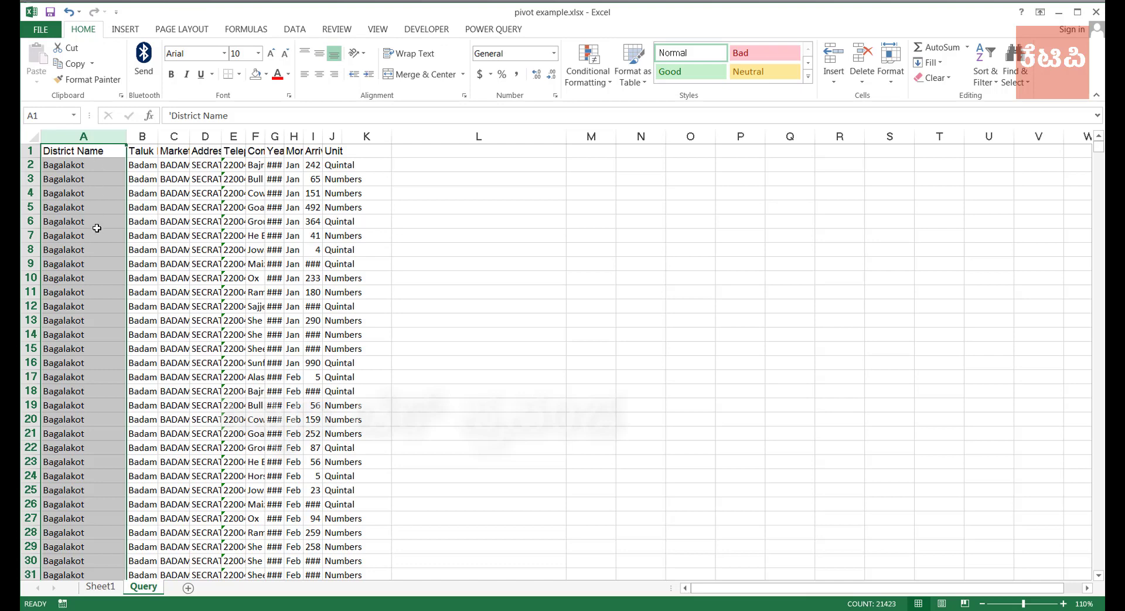
click(155, 220)
click(274, 235)
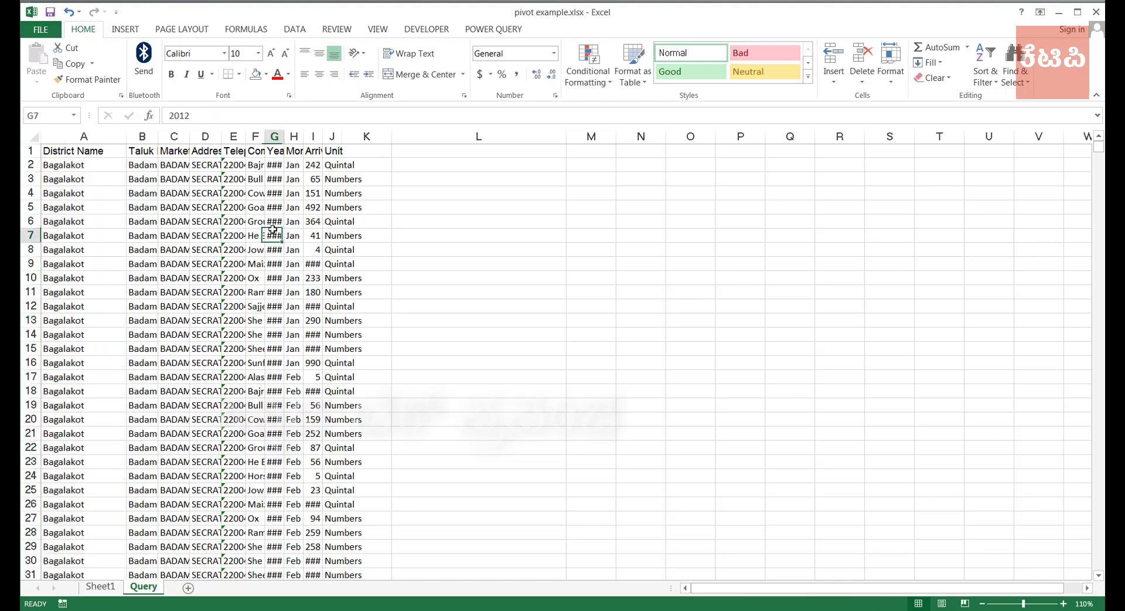
click(331, 211)
click(187, 205)
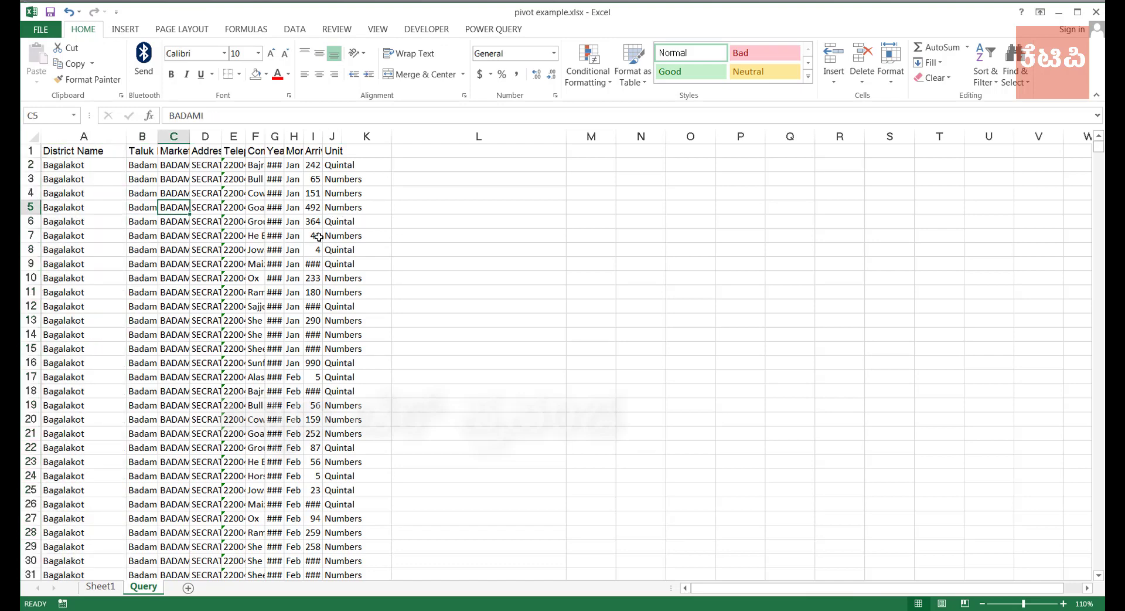
click(316, 236)
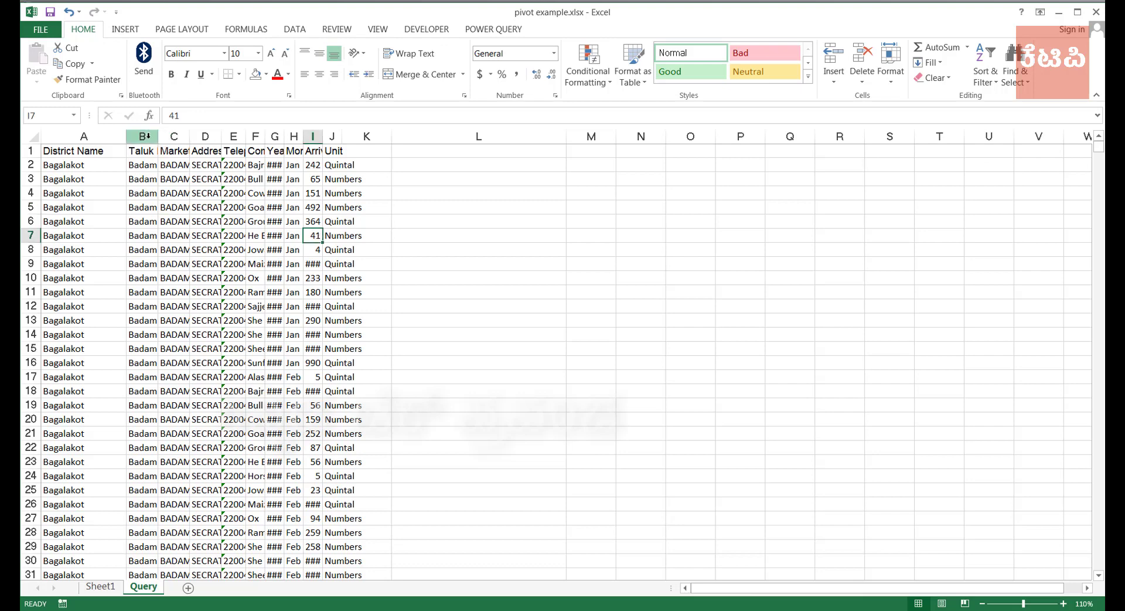
drag(142, 136, 371, 137)
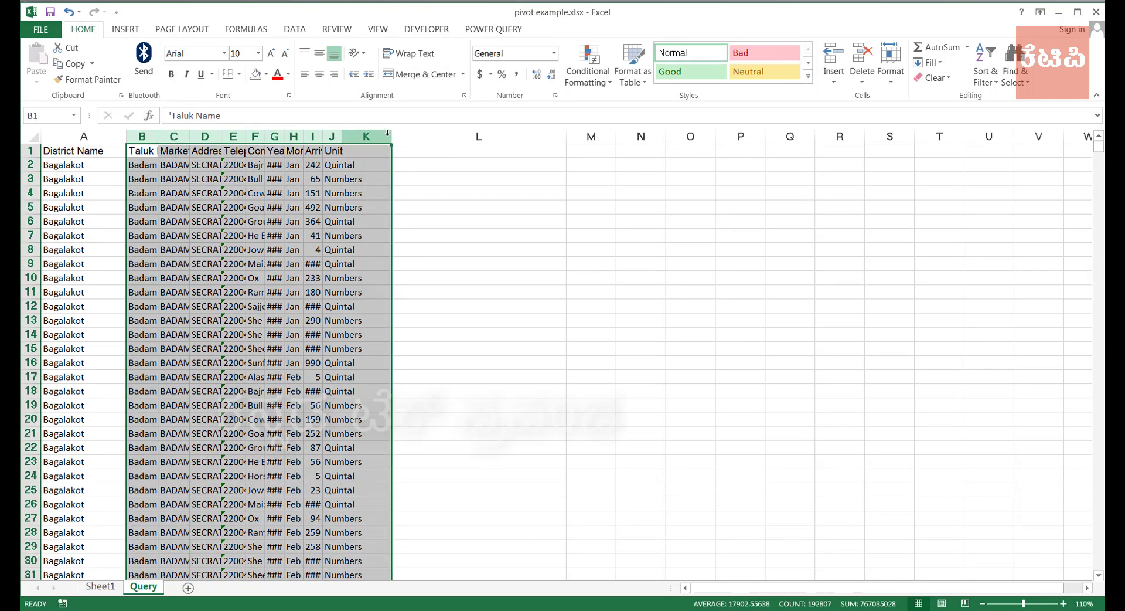
double_click(391, 136)
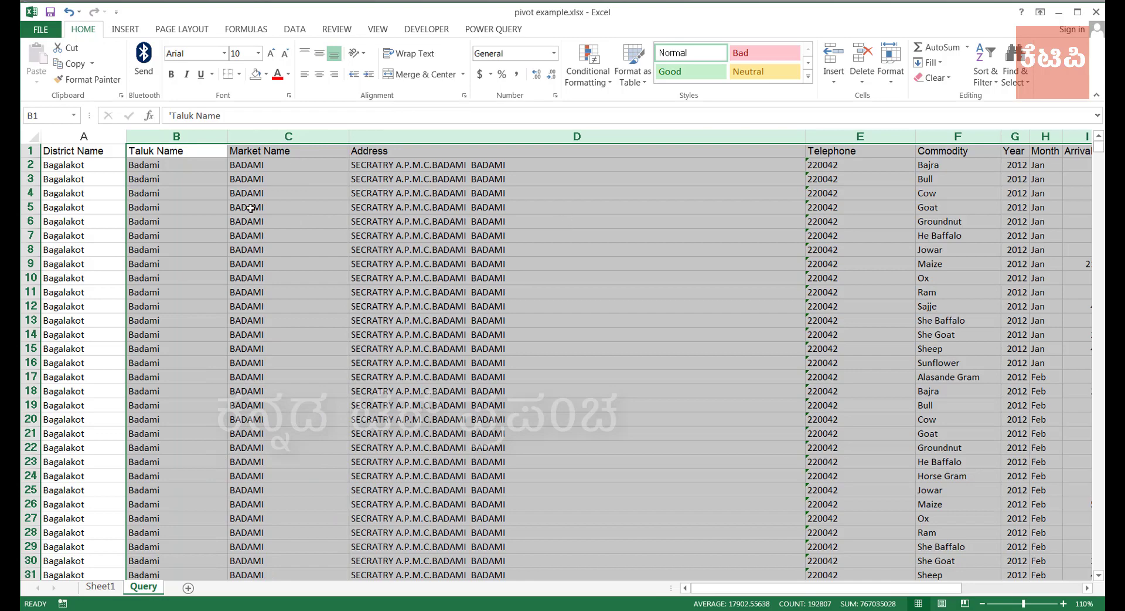
- Clear the column selection and set the Query sheet's zoom to 100%
click(501, 232)
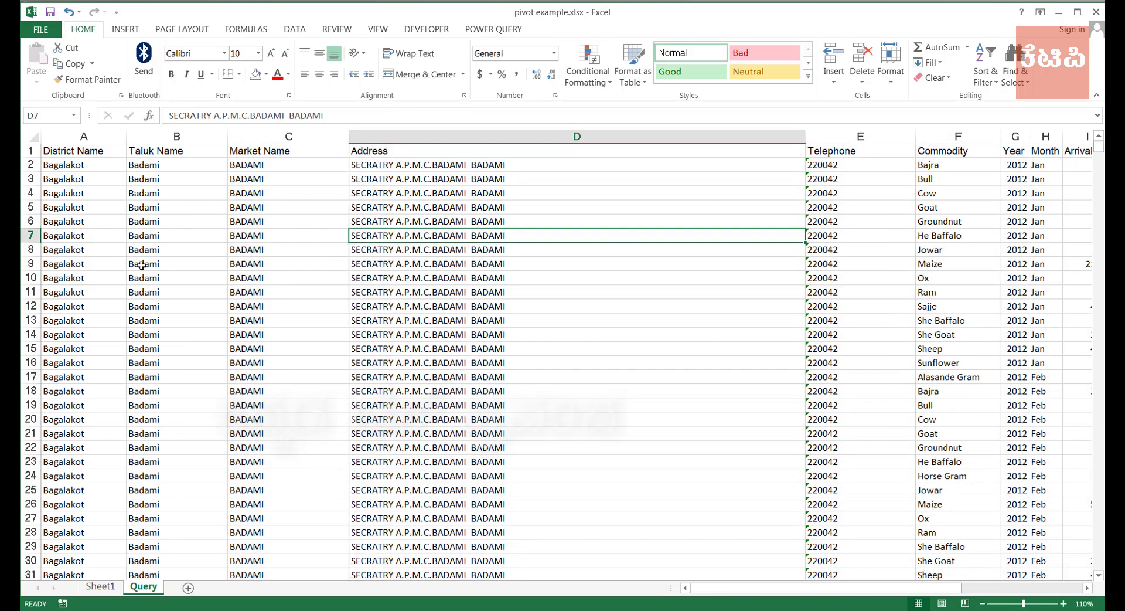
click(983, 603)
click(982, 603)
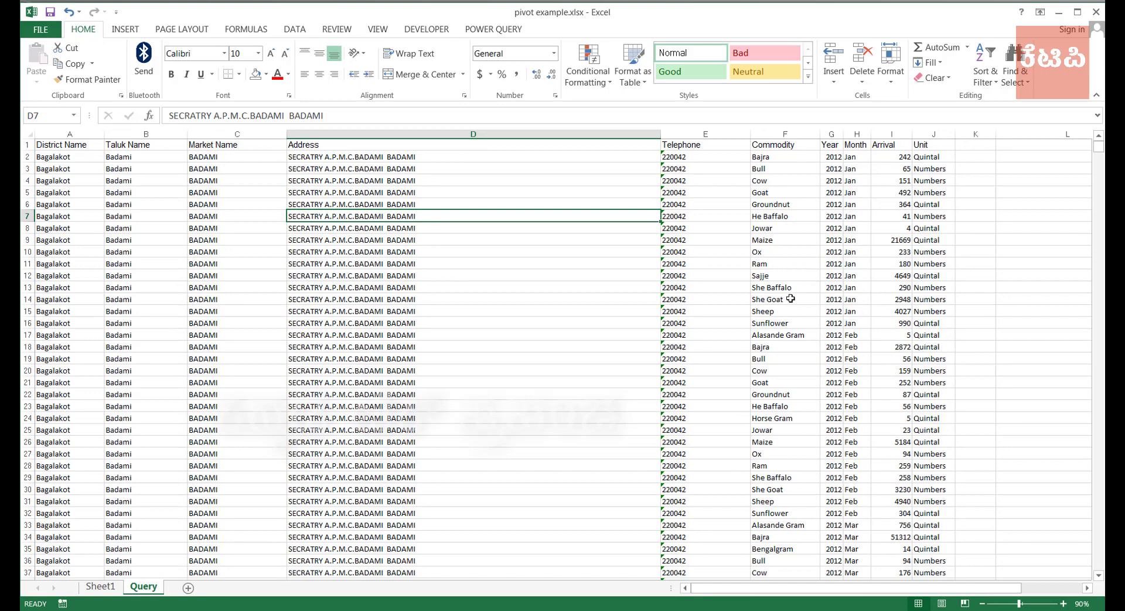
click(1062, 603)
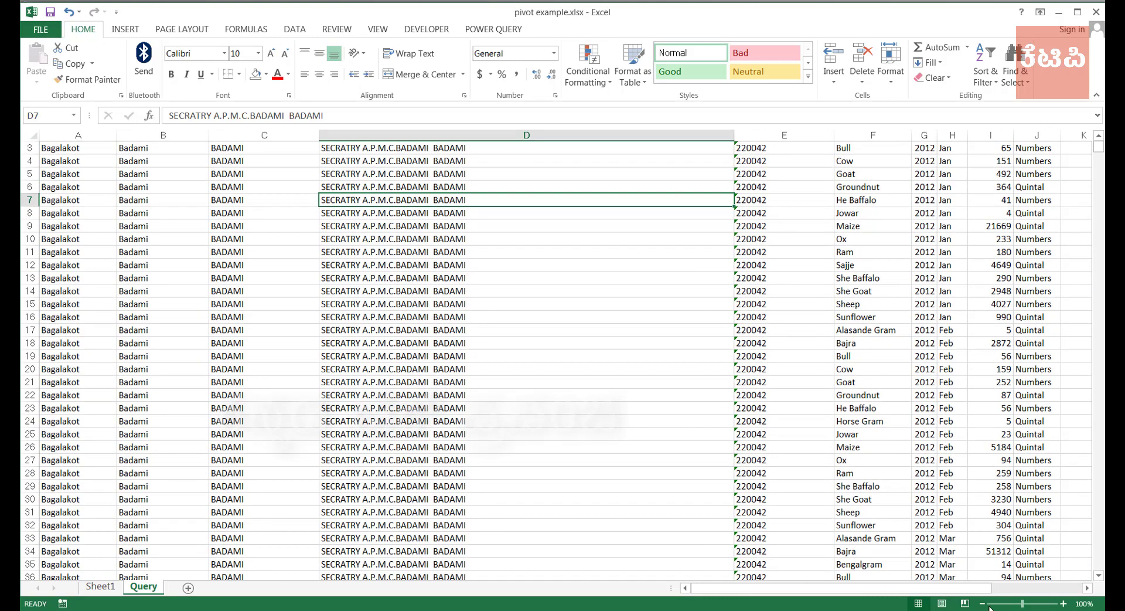
scroll(936, 475, up, 1)
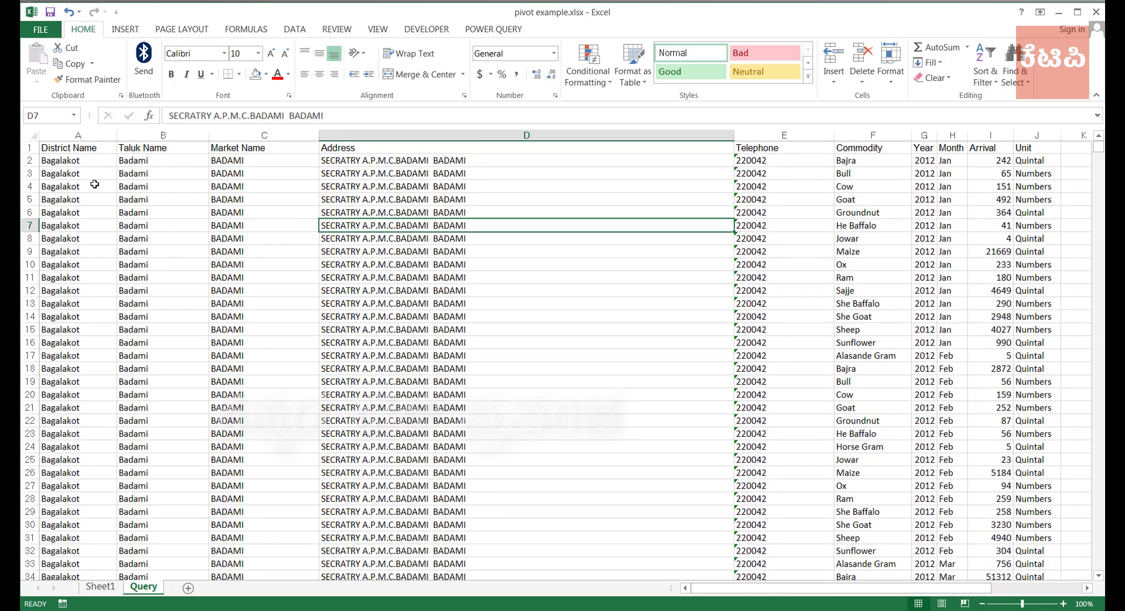
- Fill the header cells from District Name to Unit in row 1 with the standard light green colour
click(94, 184)
click(61, 149)
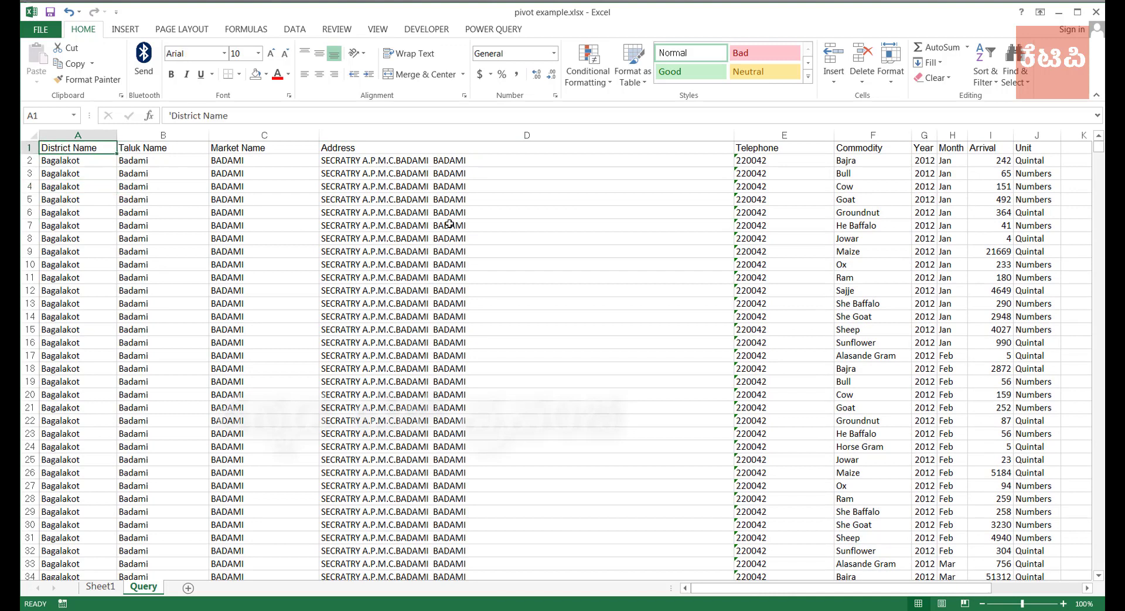
key(ctrl+shift+Right)
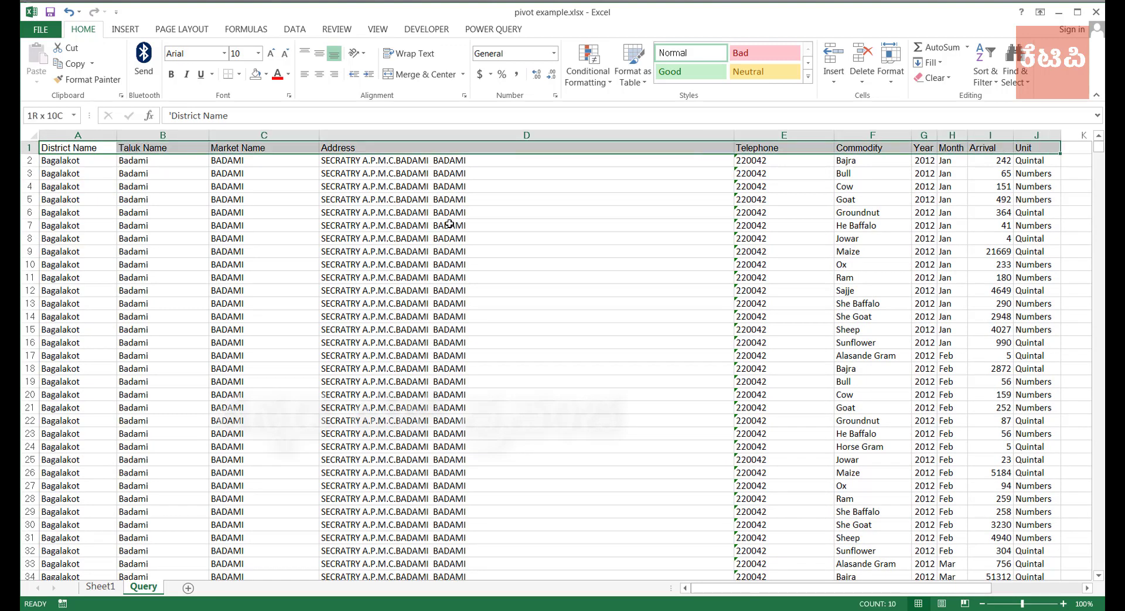
key(ctrl+shift+Left)
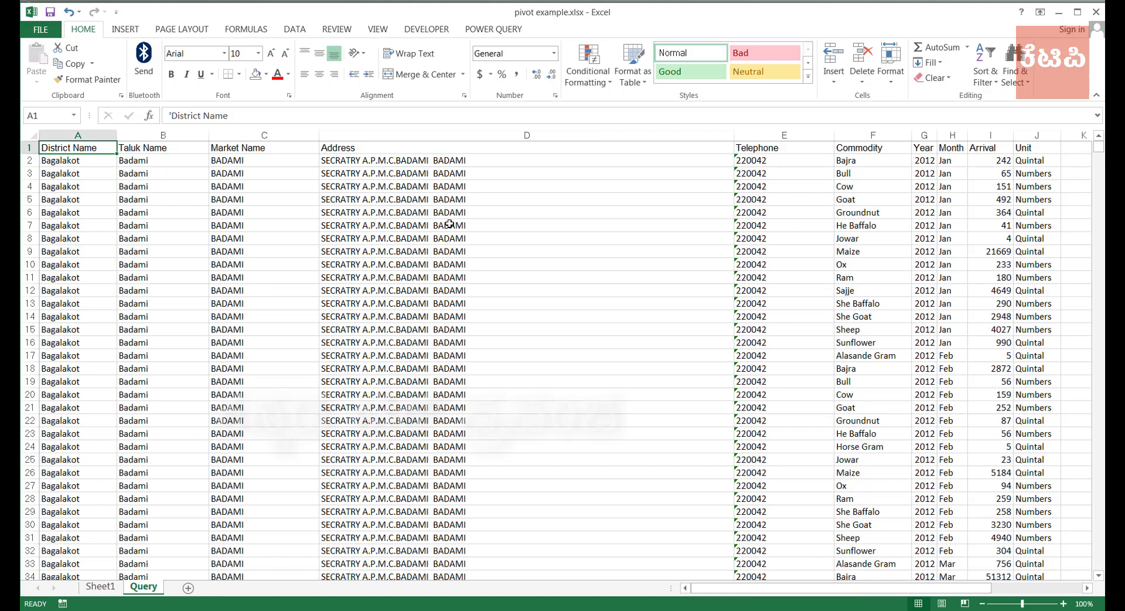
key(Down)
key(Up)
key(ctrl+shift+Right)
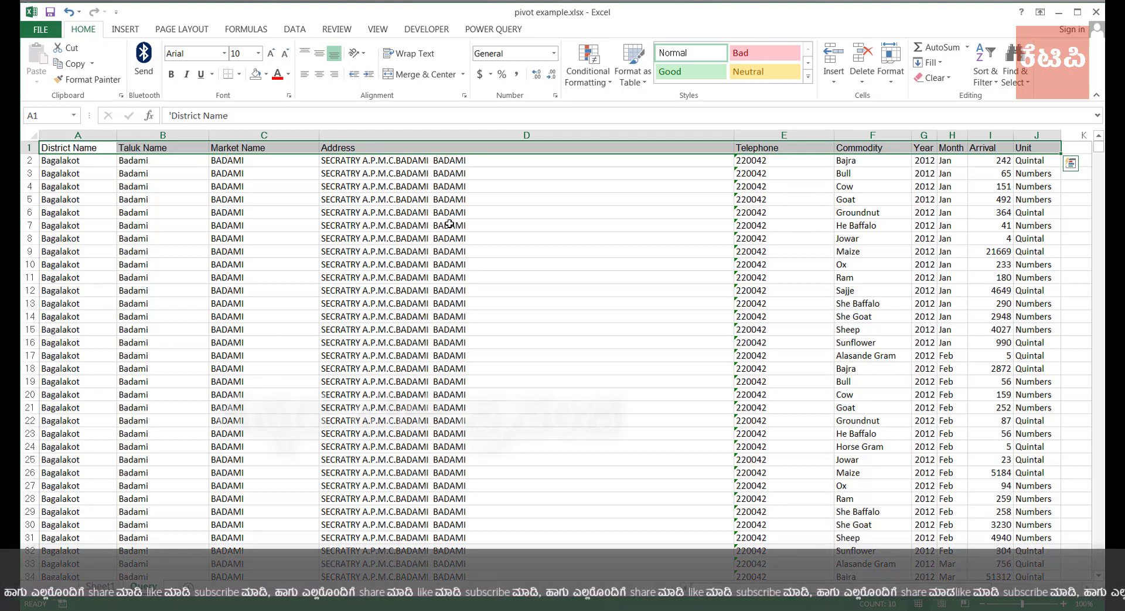
click(268, 75)
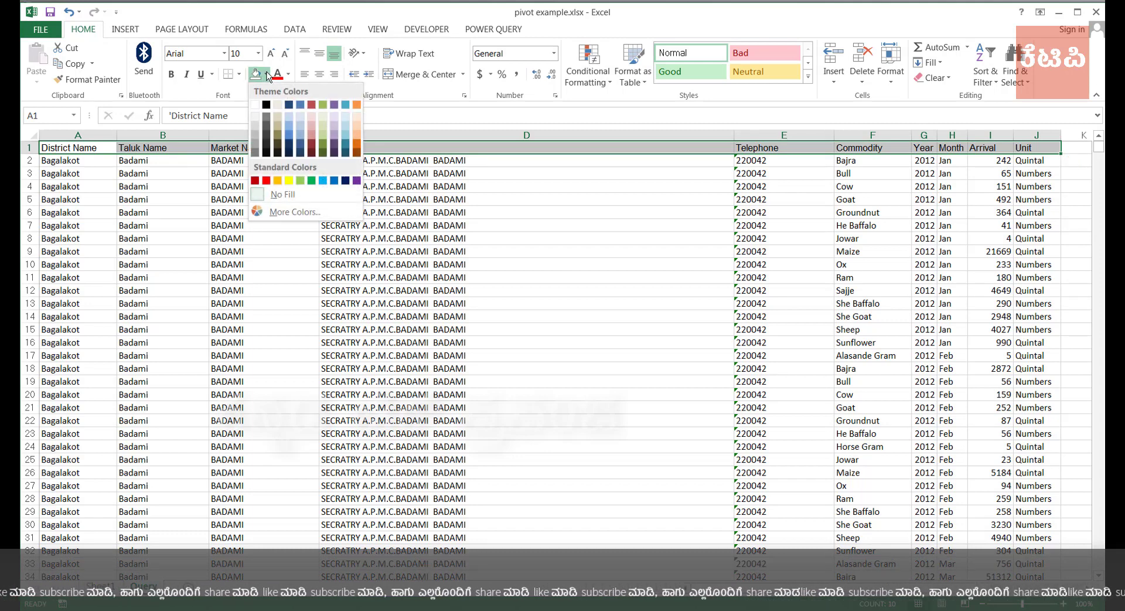
click(304, 179)
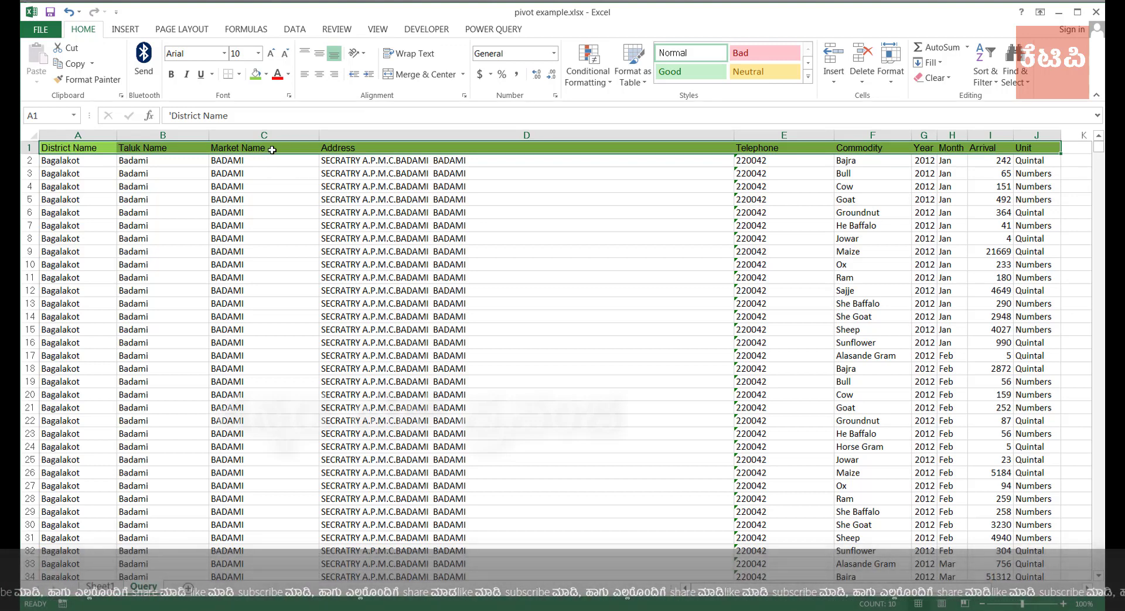
- Make the header row text bold and set its font to Arial Black
click(173, 77)
click(224, 54)
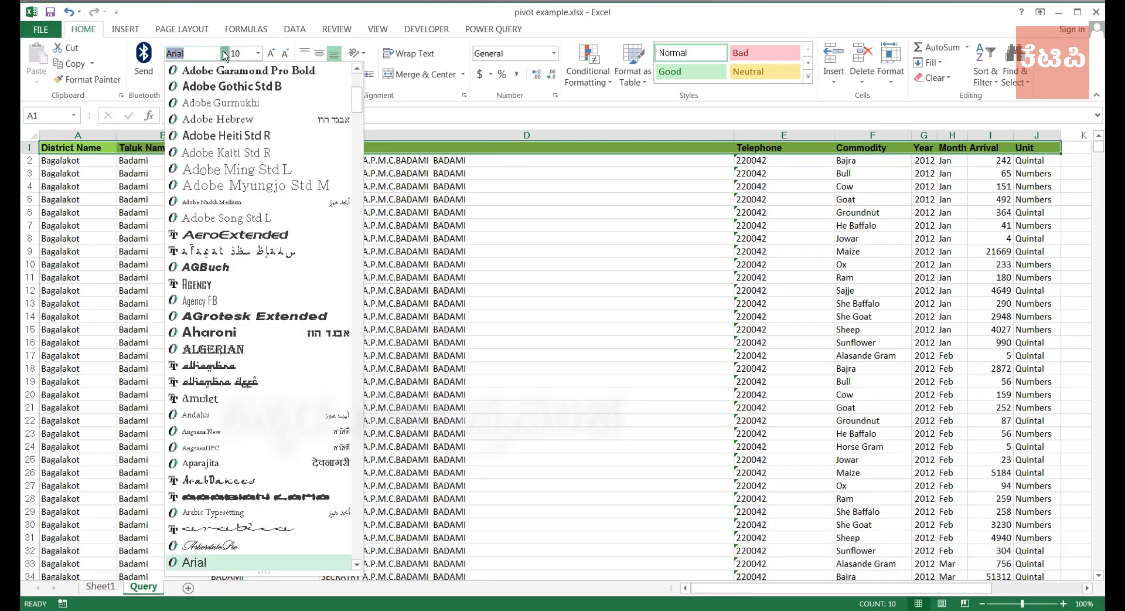
scroll(238, 130, up, 5)
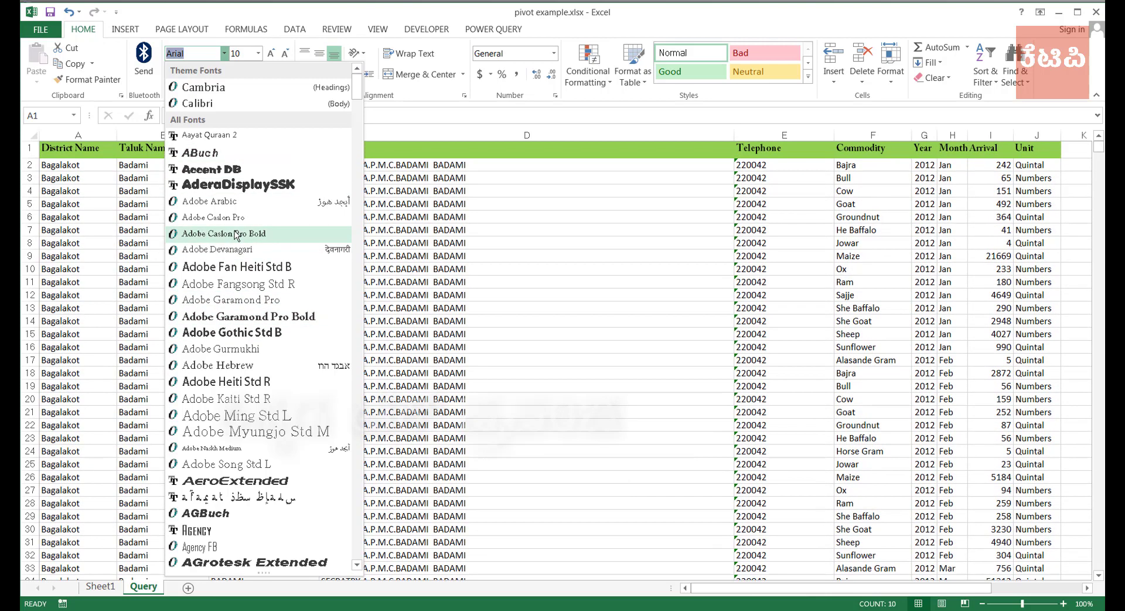
scroll(236, 235, down, 9)
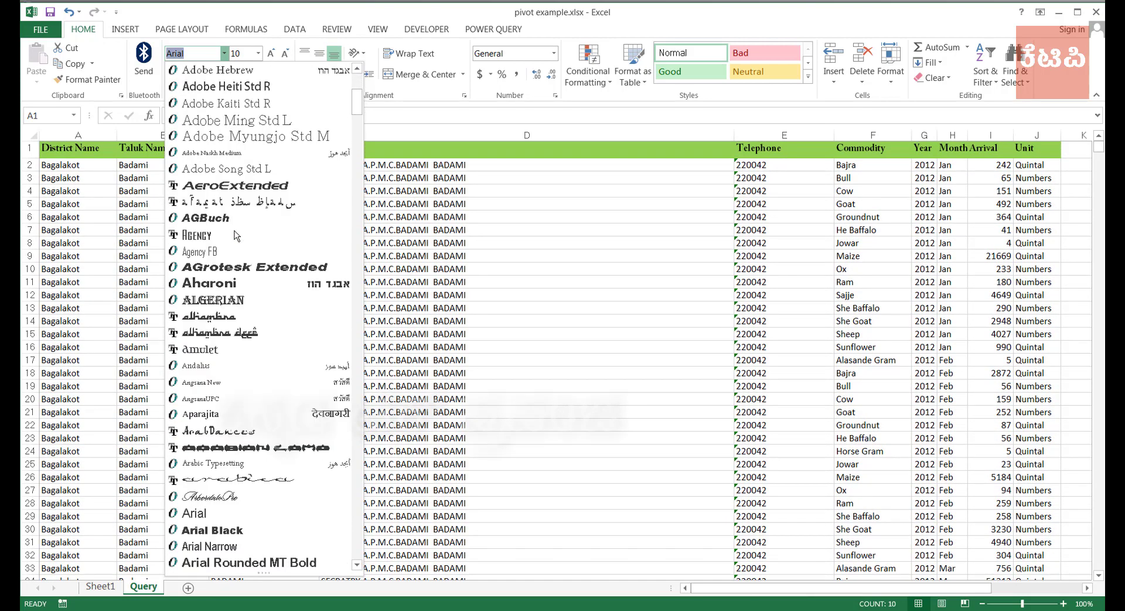
click(212, 382)
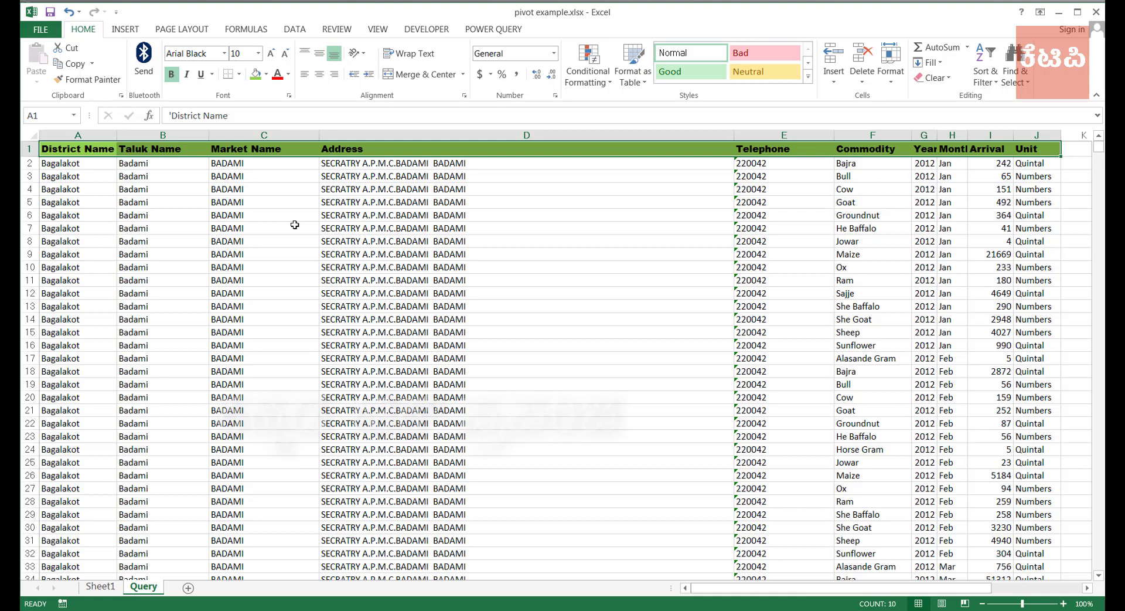
click(170, 75)
click(401, 268)
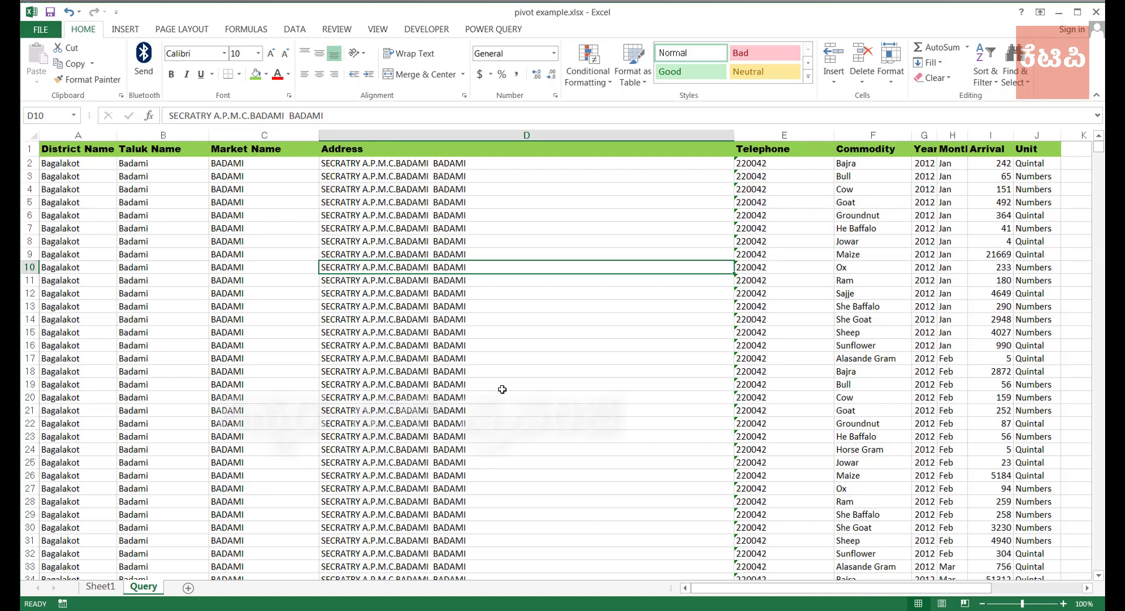
- Apply All Borders to the whole data table, from the District Name header through the last record in column J
scroll(503, 390, down, 10)
scroll(502, 389, up, 10)
click(57, 146)
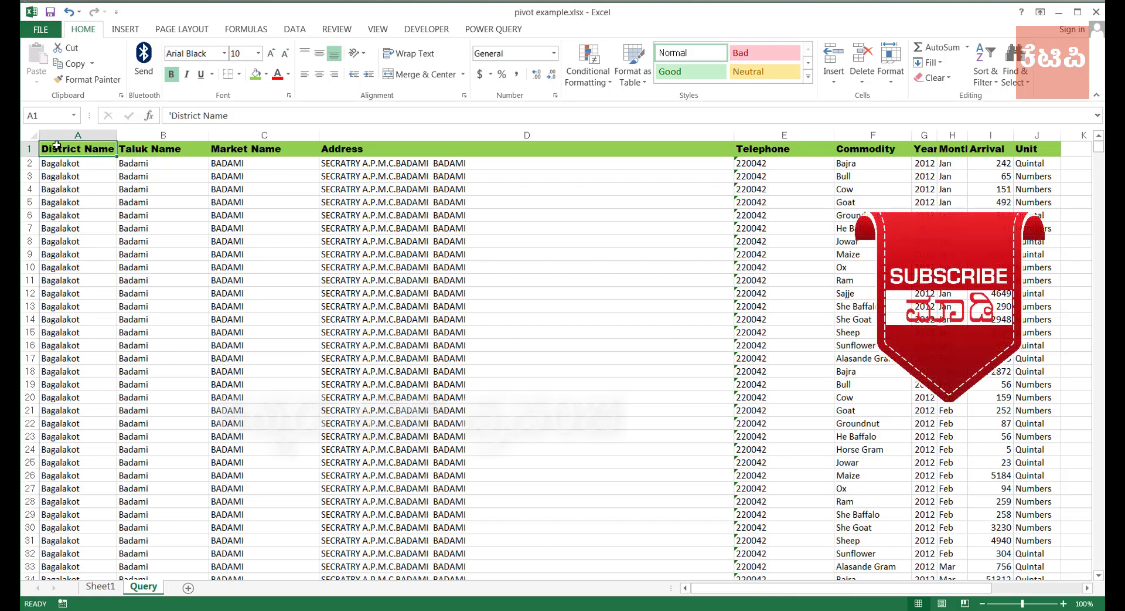
key(ctrl+shift+Right)
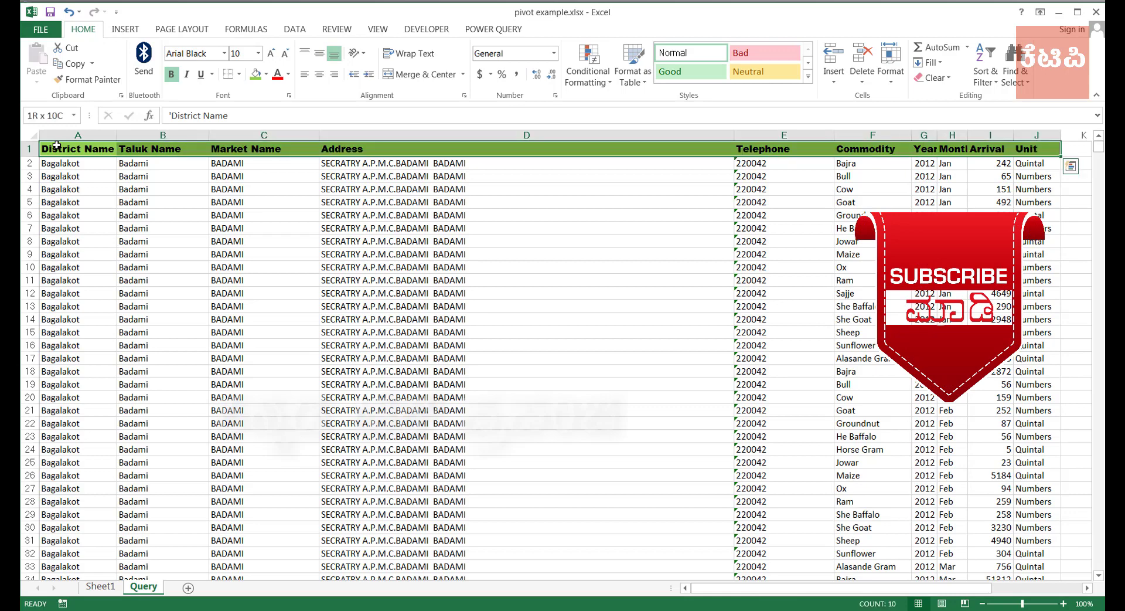
key(ctrl+shift+Down)
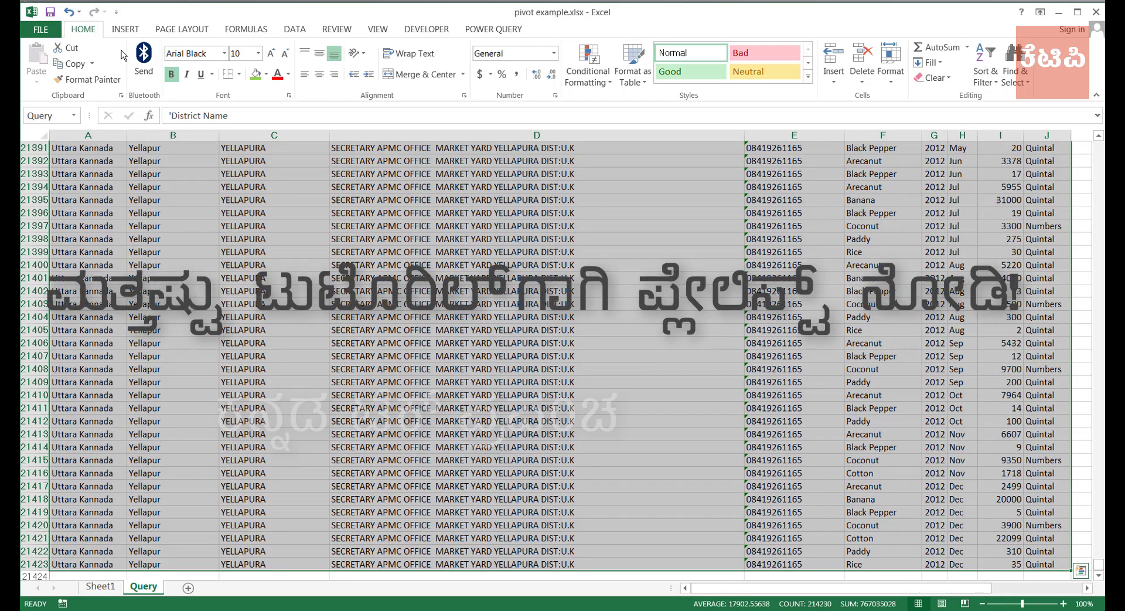
click(239, 74)
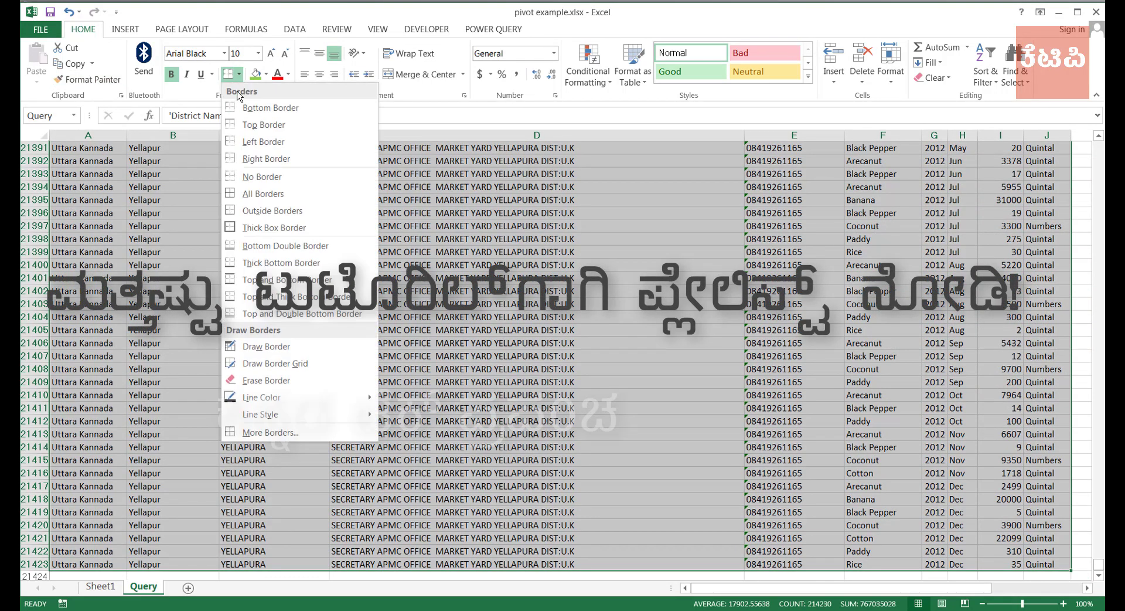
click(247, 193)
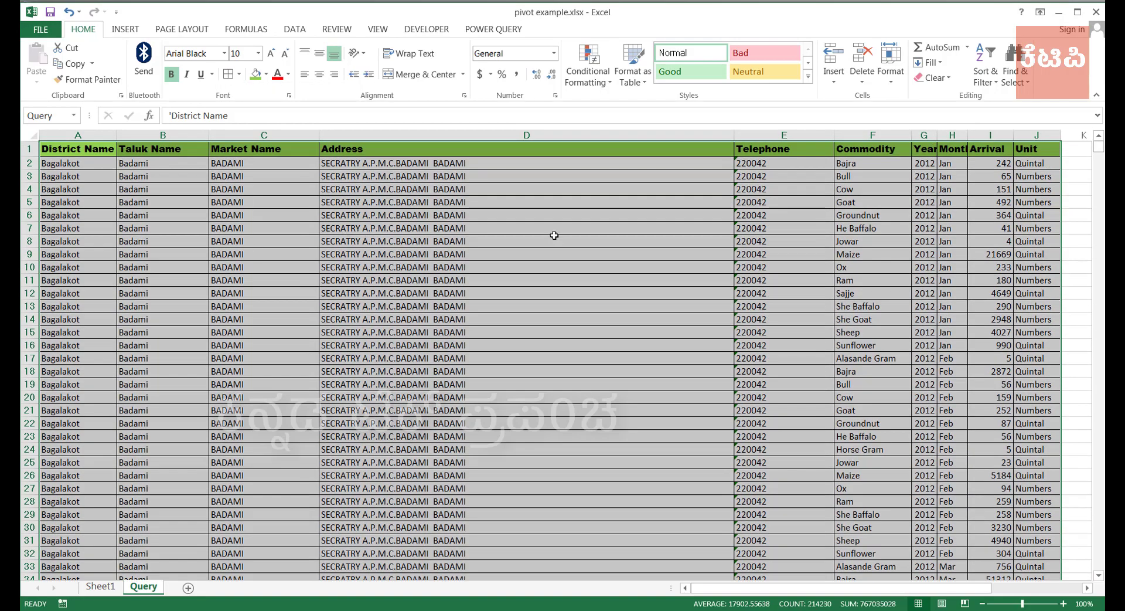